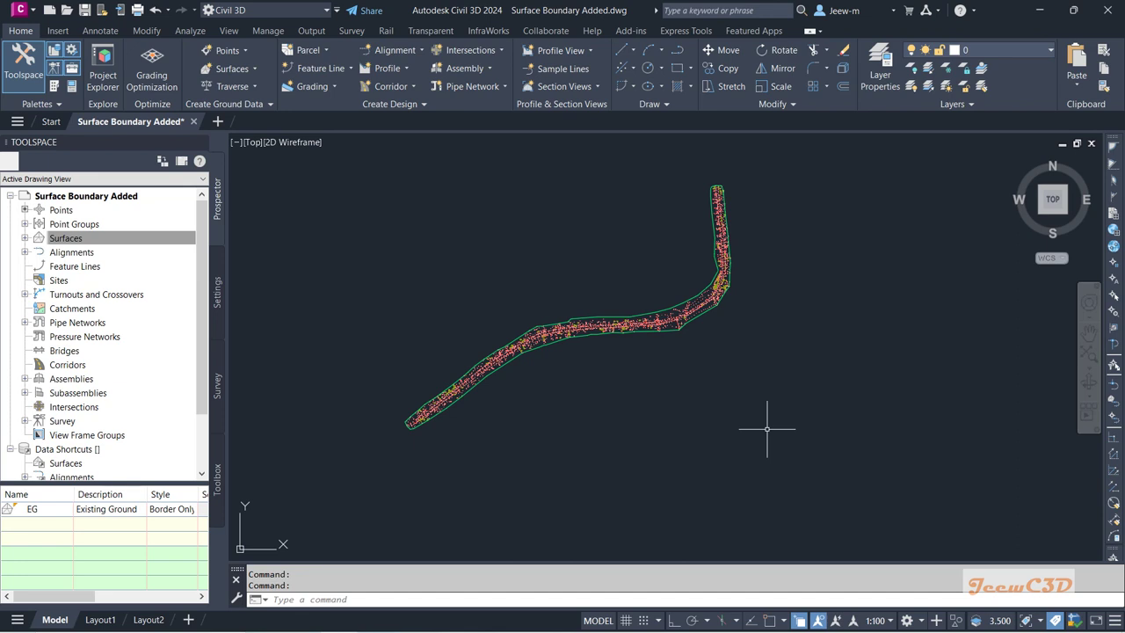
Pan and zoom around the surface boundary and survey points near point 17.
{"action": "middle_click_drag", "start_coordinate": [766, 429], "coordinate": [835, 418]}
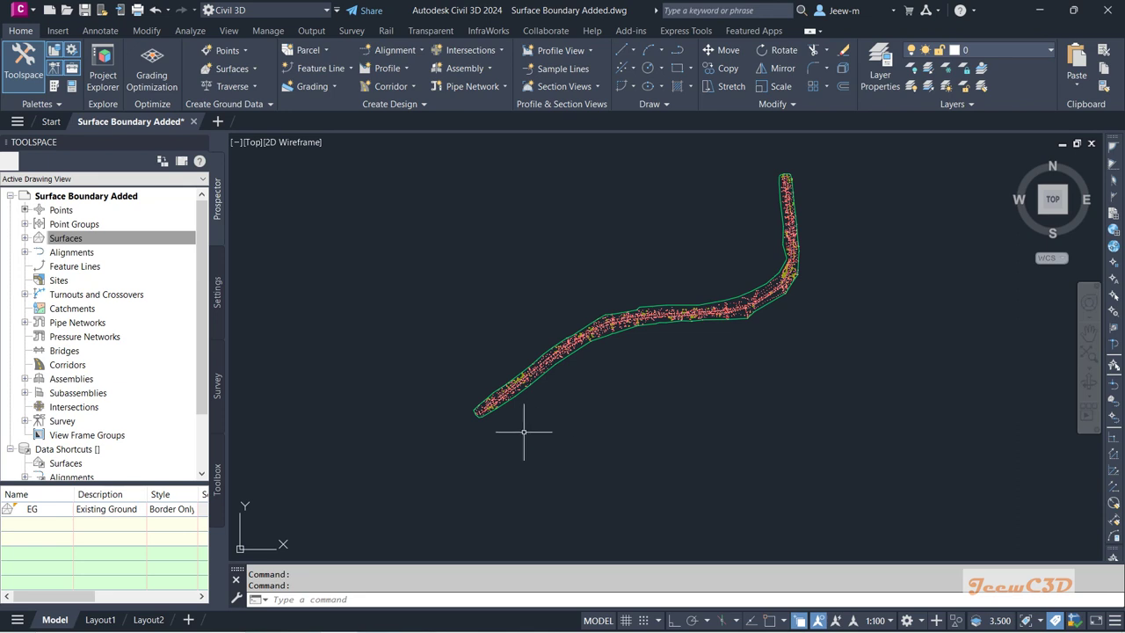
{"action": "scroll", "coordinate": [475, 409], "scroll_direction": "up", "scroll_amount": 5}
{"action": "scroll", "coordinate": [445, 407], "scroll_direction": "up", "scroll_amount": 8}
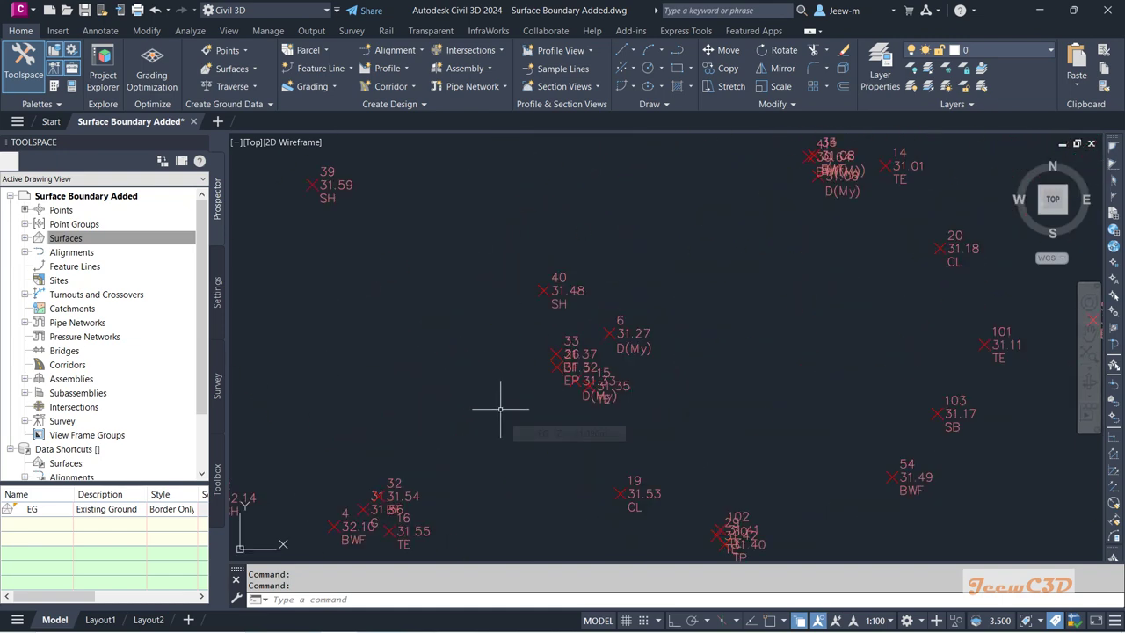
{"action": "scroll", "coordinate": [501, 402], "scroll_direction": "down", "scroll_amount": 4}
{"action": "scroll", "coordinate": [459, 501], "scroll_direction": "up", "scroll_amount": 2}
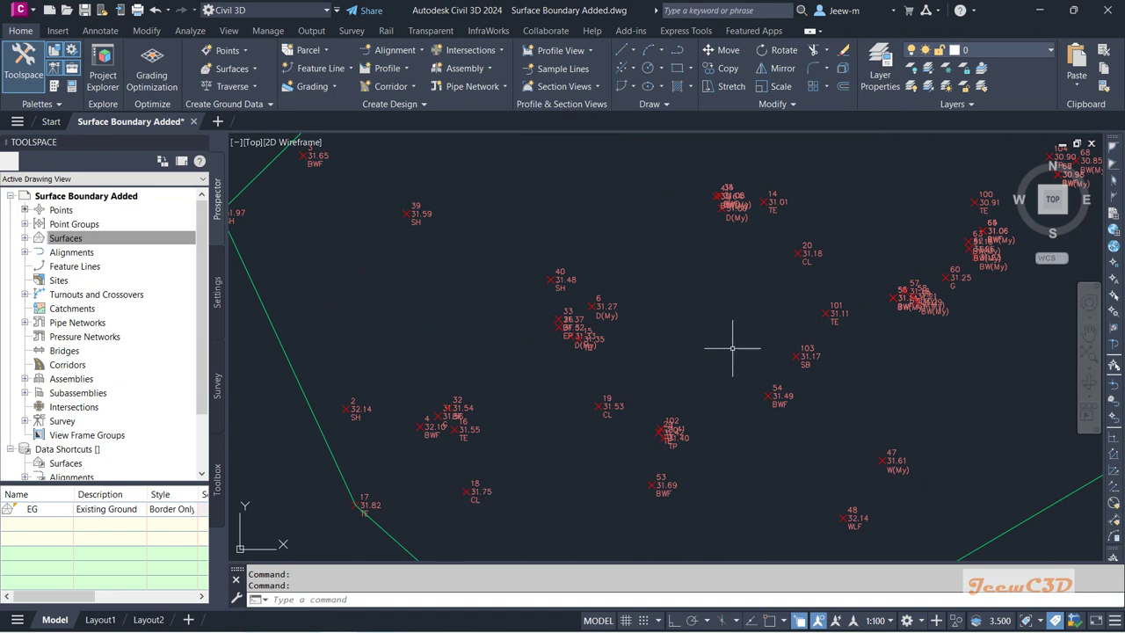
{"action": "middle_click_drag", "start_coordinate": [731, 356], "coordinate": [691, 290]}
{"action": "scroll", "coordinate": [551, 350], "scroll_direction": "down", "scroll_amount": 1}
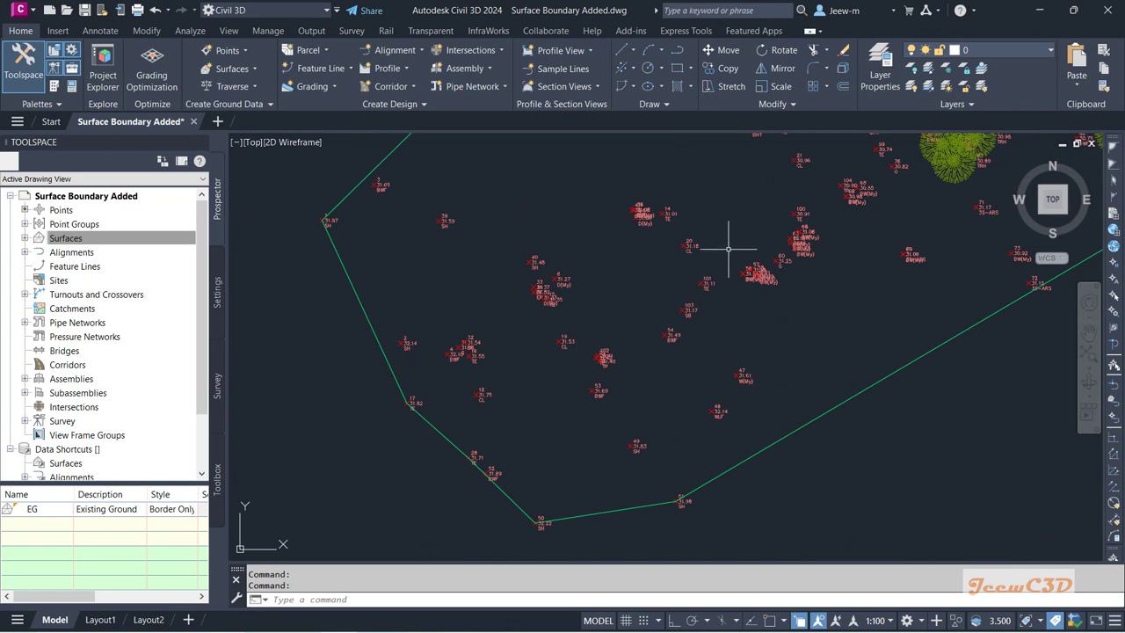
{"action": "scroll", "coordinate": [409, 397], "scroll_direction": "up", "scroll_amount": 2}
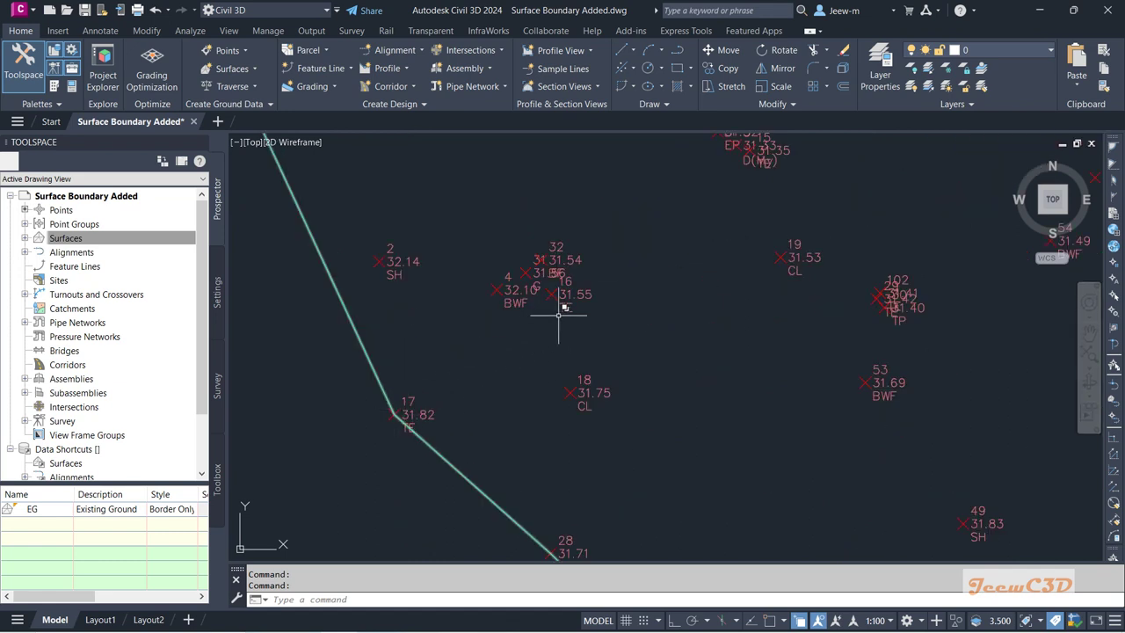
{"action": "middle_click_drag", "start_coordinate": [646, 303], "coordinate": [604, 350]}
{"action": "mouse_move", "coordinate": [601, 421]}
{"action": "middle_mouse_down"}
{"action": "mouse_move", "coordinate": [596, 296]}
{"action": "mouse_move", "coordinate": [581, 315]}
{"action": "middle_mouse_up"}
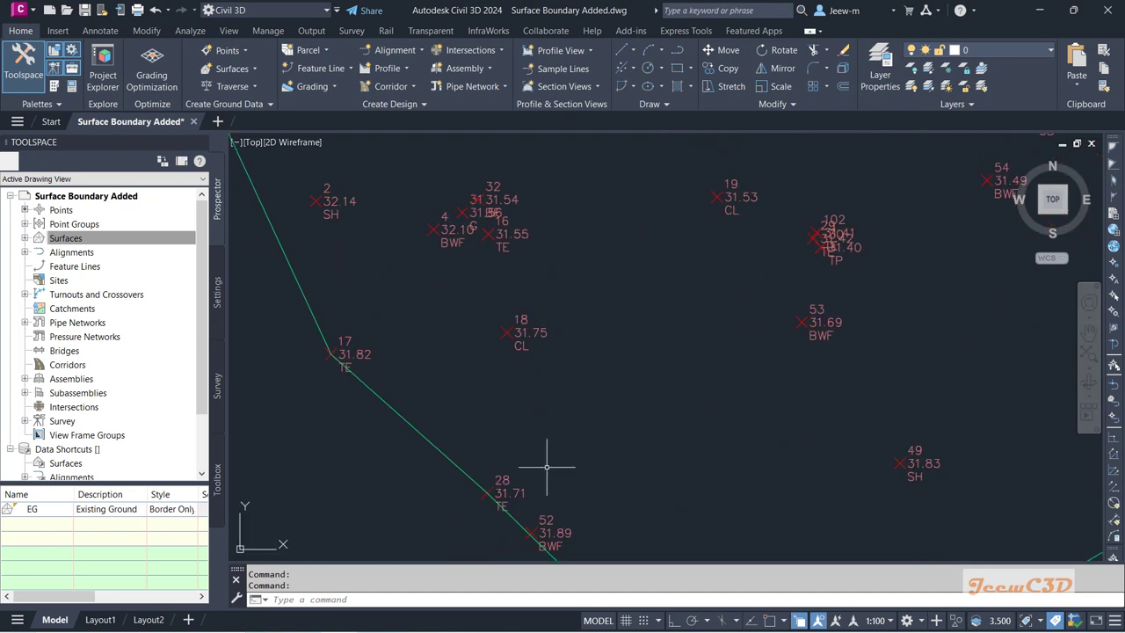
{"action": "scroll", "coordinate": [700, 365], "scroll_direction": "down", "scroll_amount": 2}
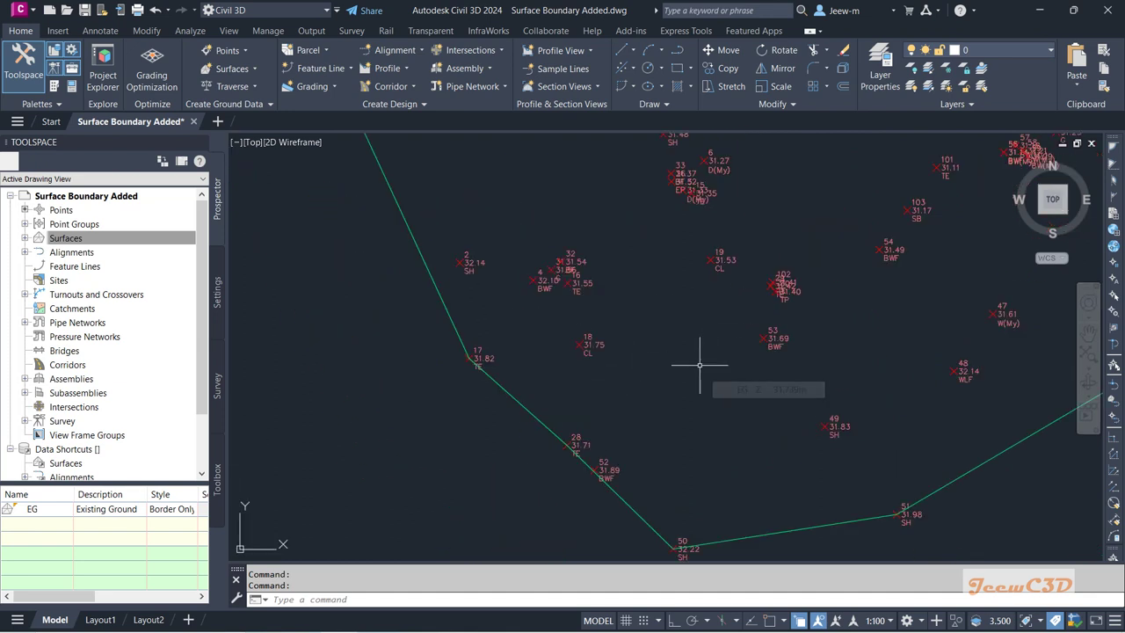
{"action": "scroll", "coordinate": [696, 367], "scroll_direction": "down", "scroll_amount": 1}
{"action": "mouse_move", "coordinate": [741, 327]}
{"action": "middle_mouse_down"}
{"action": "mouse_move", "coordinate": [663, 344]}
{"action": "mouse_move", "coordinate": [598, 380]}
{"action": "middle_mouse_up"}
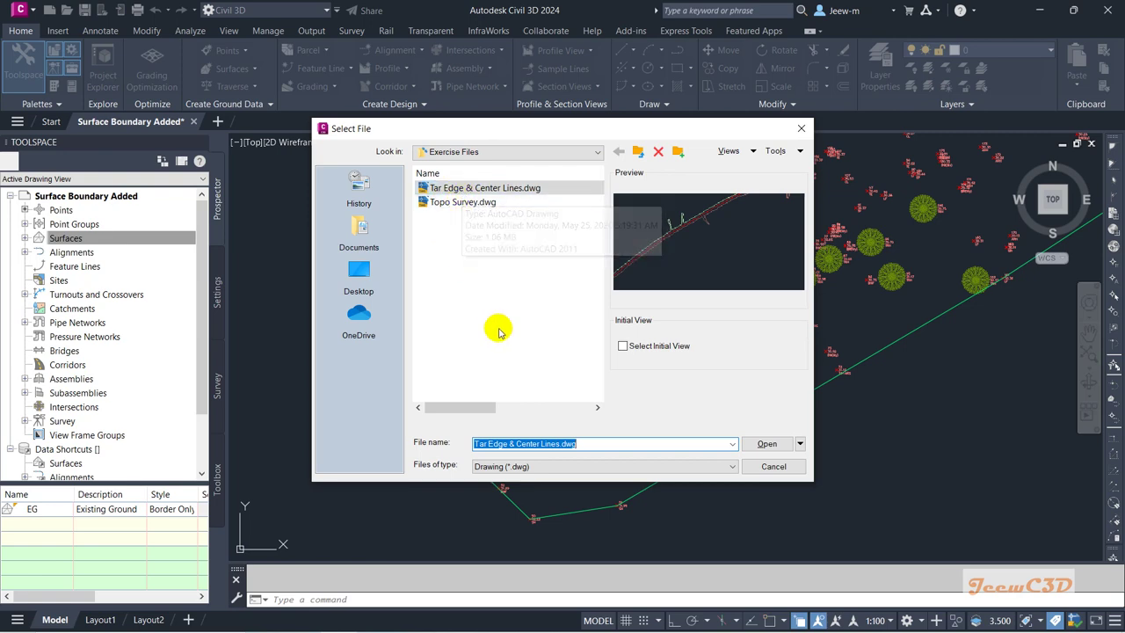
Open Tar Edge & Center Lines.dwg, dismiss the earlier-version warning, and zoom over the road lines.
{"action": "left_click", "coordinate": [766, 443]}
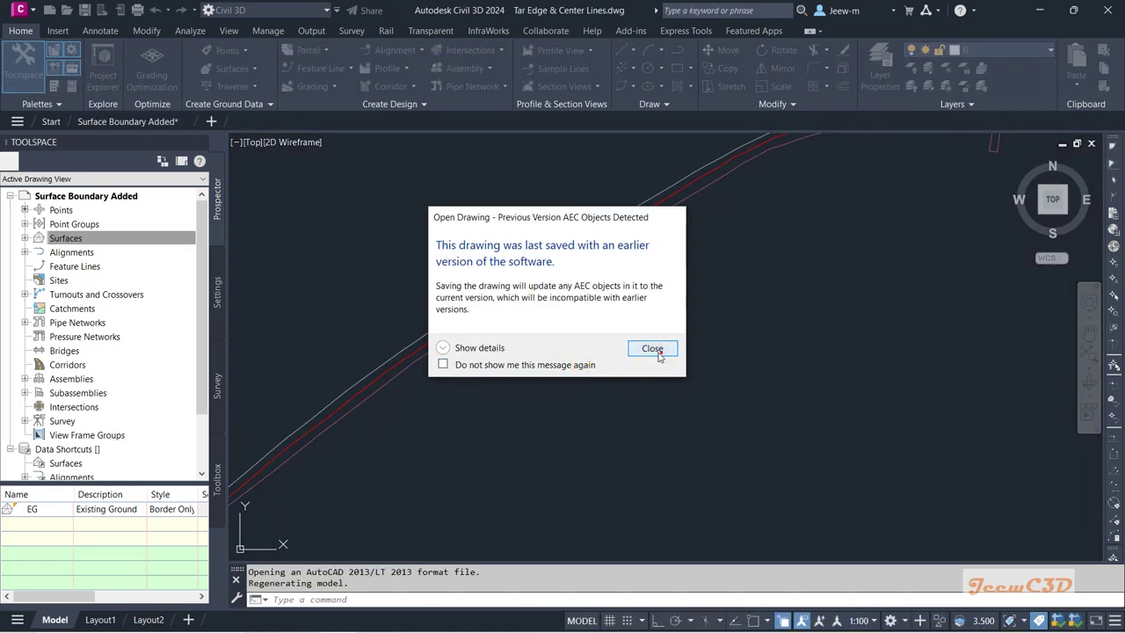
{"action": "left_click", "coordinate": [657, 350]}
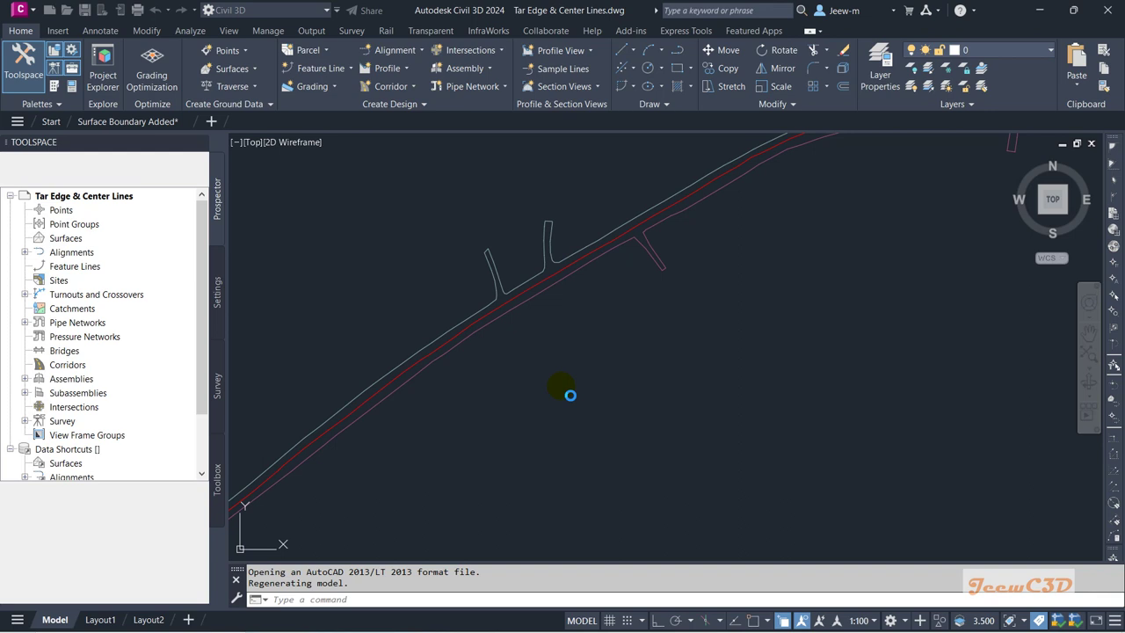
{"action": "scroll", "coordinate": [569, 396], "scroll_direction": "down", "scroll_amount": 8}
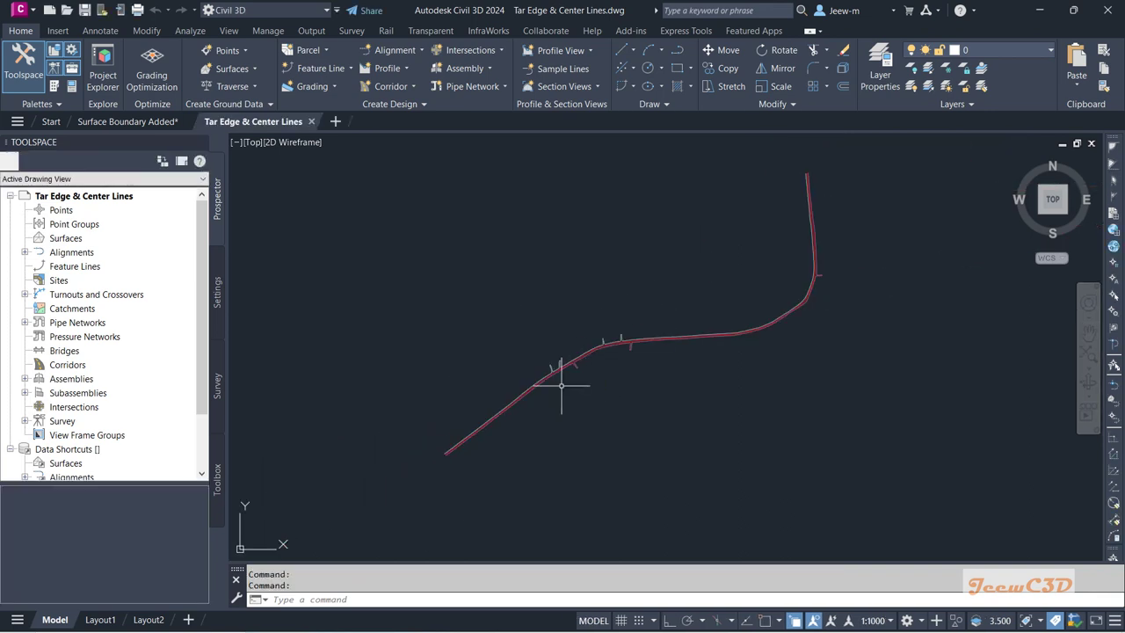
{"action": "scroll", "coordinate": [432, 455], "scroll_direction": "up", "scroll_amount": 5}
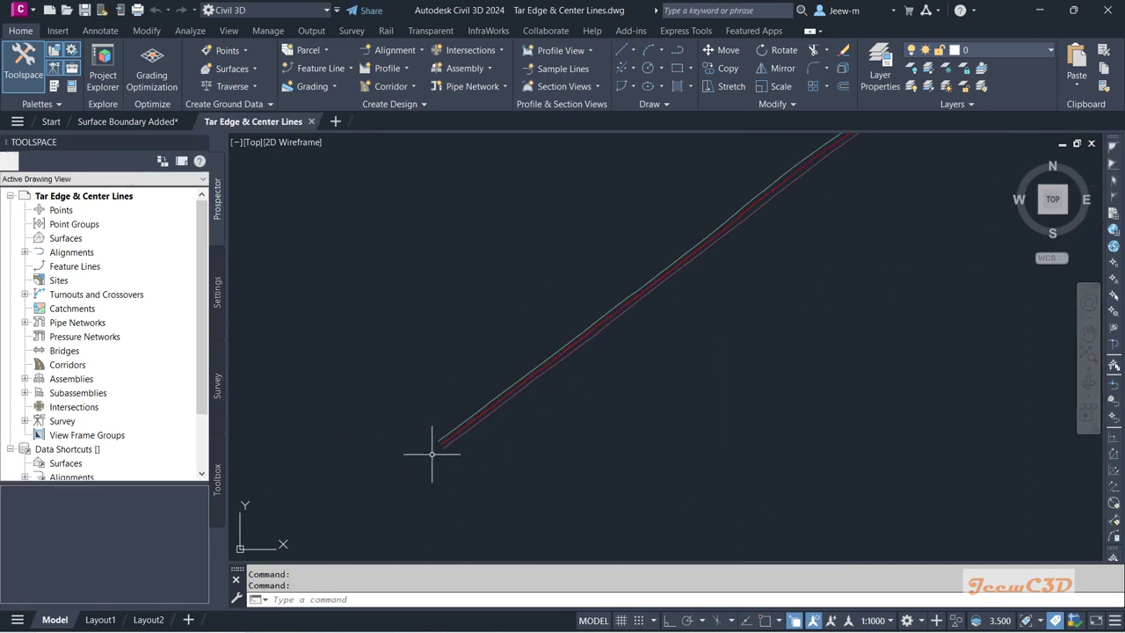
{"action": "scroll", "coordinate": [444, 444], "scroll_direction": "up", "scroll_amount": 3}
{"action": "scroll", "coordinate": [482, 426], "scroll_direction": "up", "scroll_amount": 2}
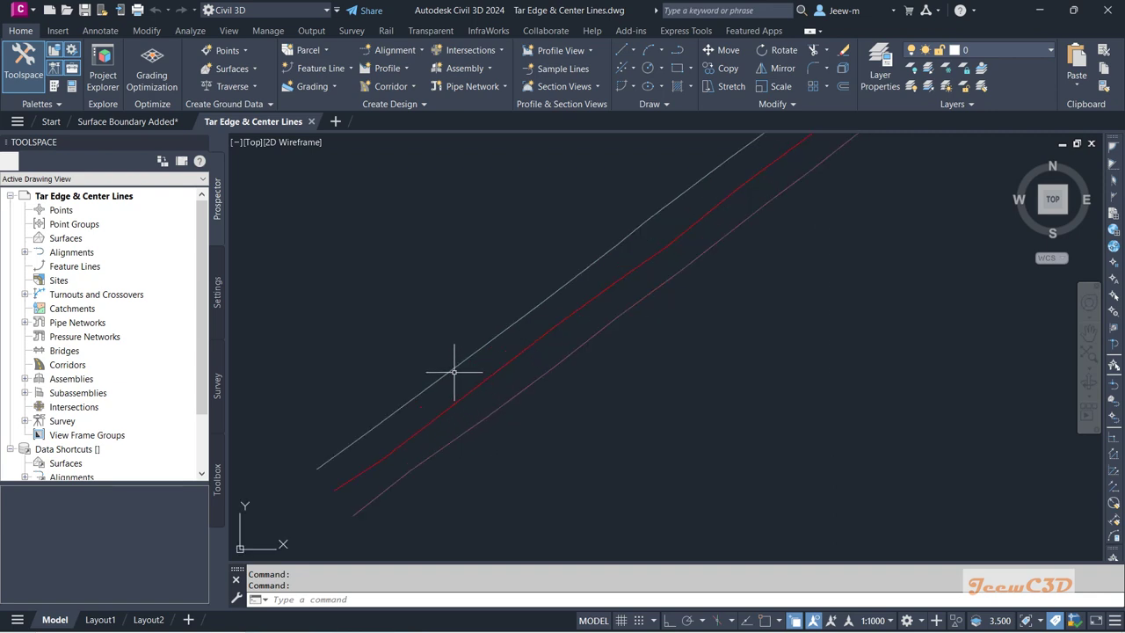
{"action": "scroll", "coordinate": [454, 371], "scroll_direction": "down", "scroll_amount": 5}
{"action": "scroll", "coordinate": [457, 372], "scroll_direction": "down", "scroll_amount": 5}
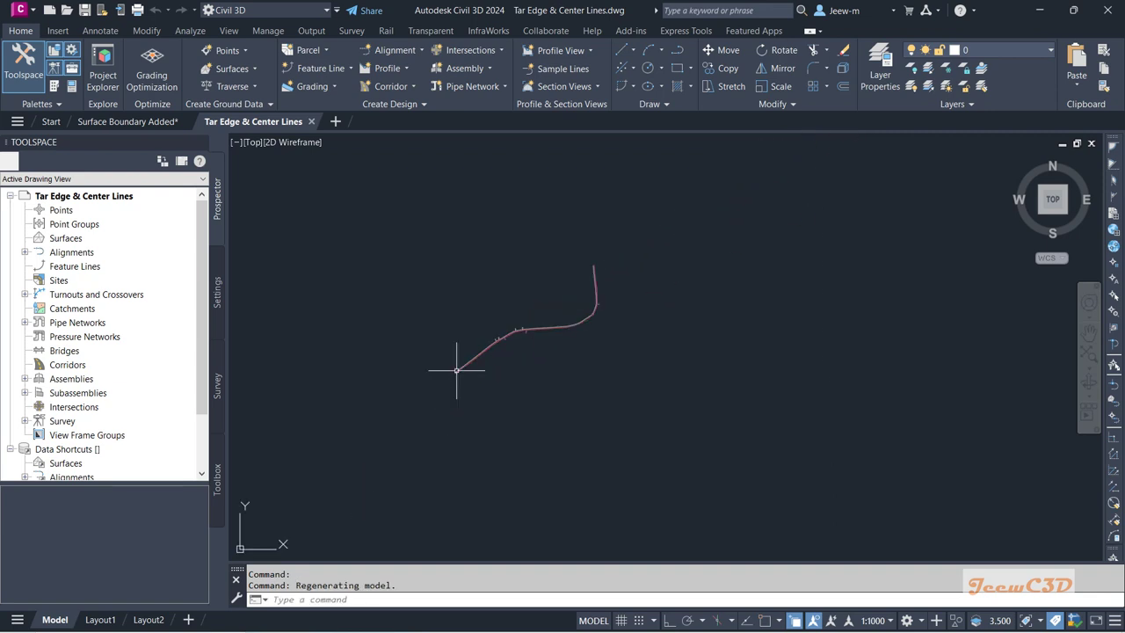
Copy the three tar edge and centre line polylines with base point 0,0,0.
{"action": "left_click", "coordinate": [674, 406]}
{"action": "left_click", "coordinate": [389, 247]}
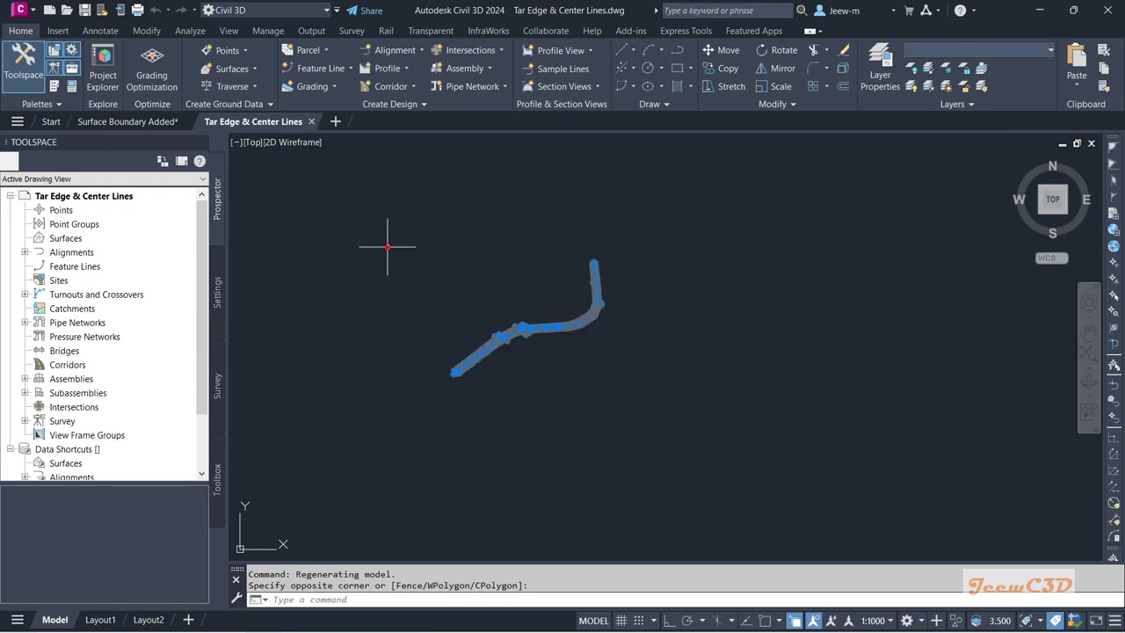
{"action": "right_click", "coordinate": [428, 206]}
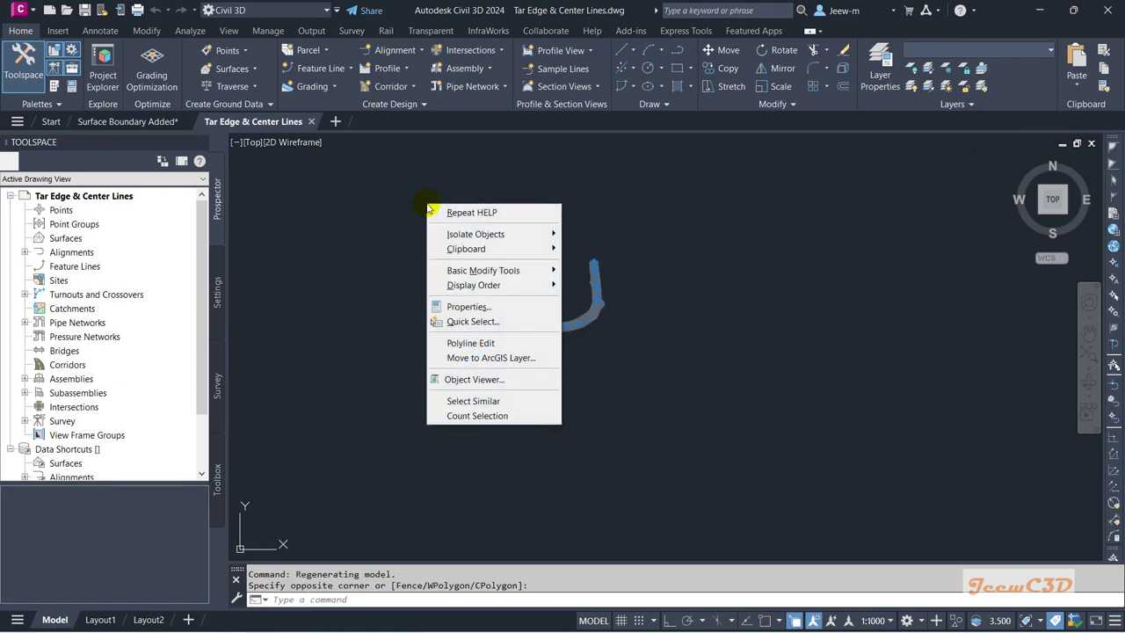
{"action": "mouse_move", "coordinate": [479, 248]}
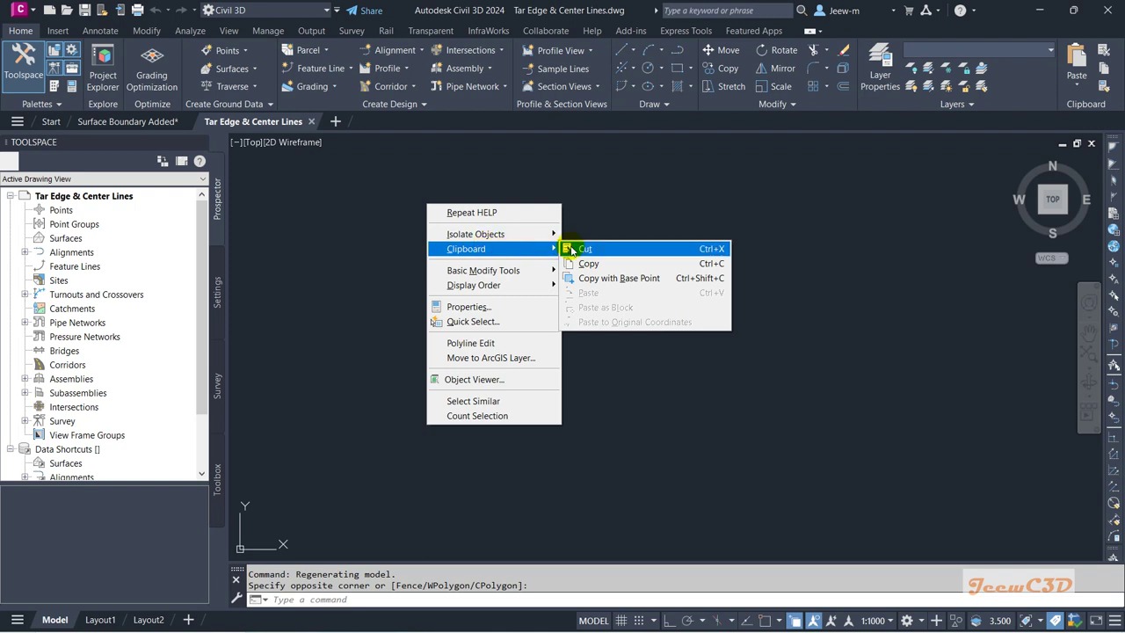
{"action": "left_click", "coordinate": [620, 280]}
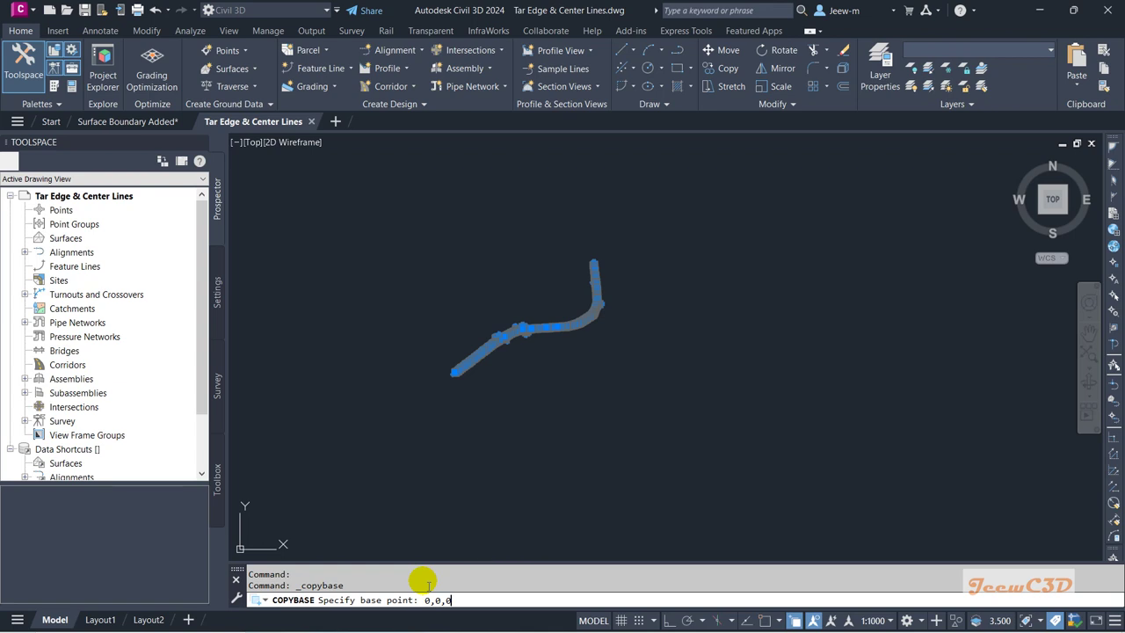
{"action": "key", "text": "Return"}
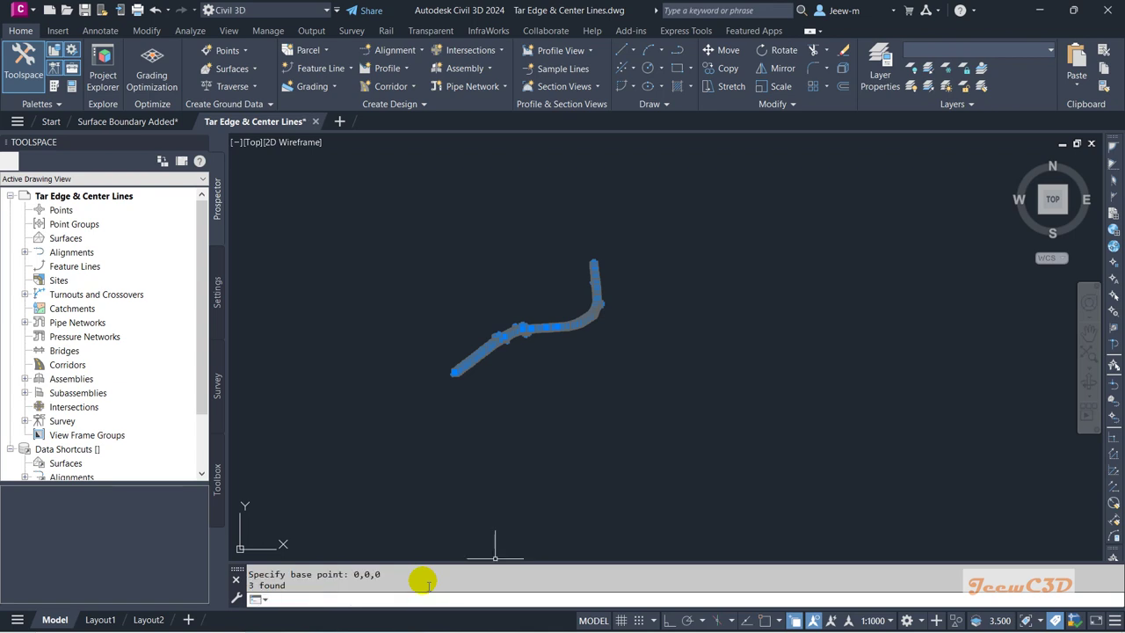
Paste the copied road lines into Surface Boundary Added at insertion point 0,0,0.
{"action": "left_click", "coordinate": [116, 124]}
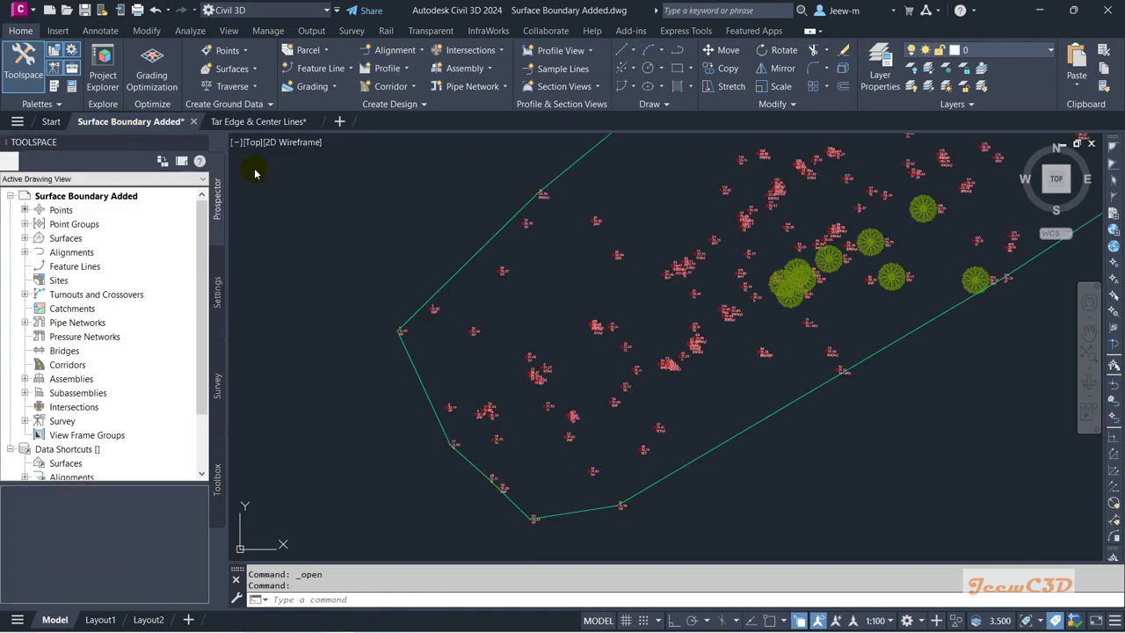
{"action": "scroll", "coordinate": [389, 238], "scroll_direction": "down", "scroll_amount": 5}
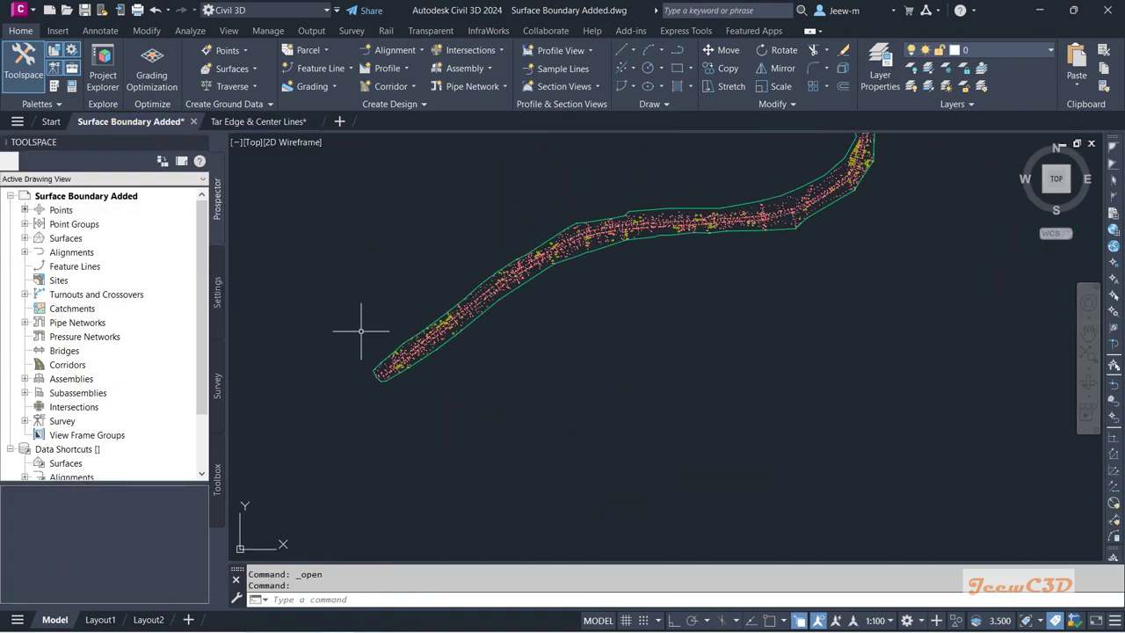
{"action": "right_click", "coordinate": [367, 210]}
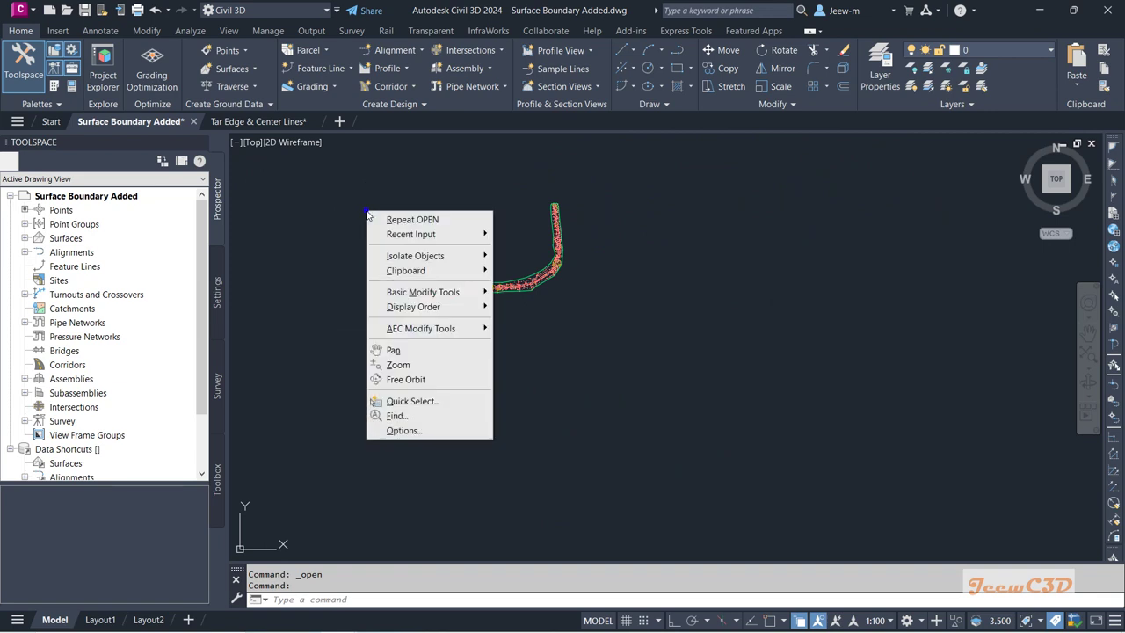
{"action": "left_click", "coordinate": [423, 271]}
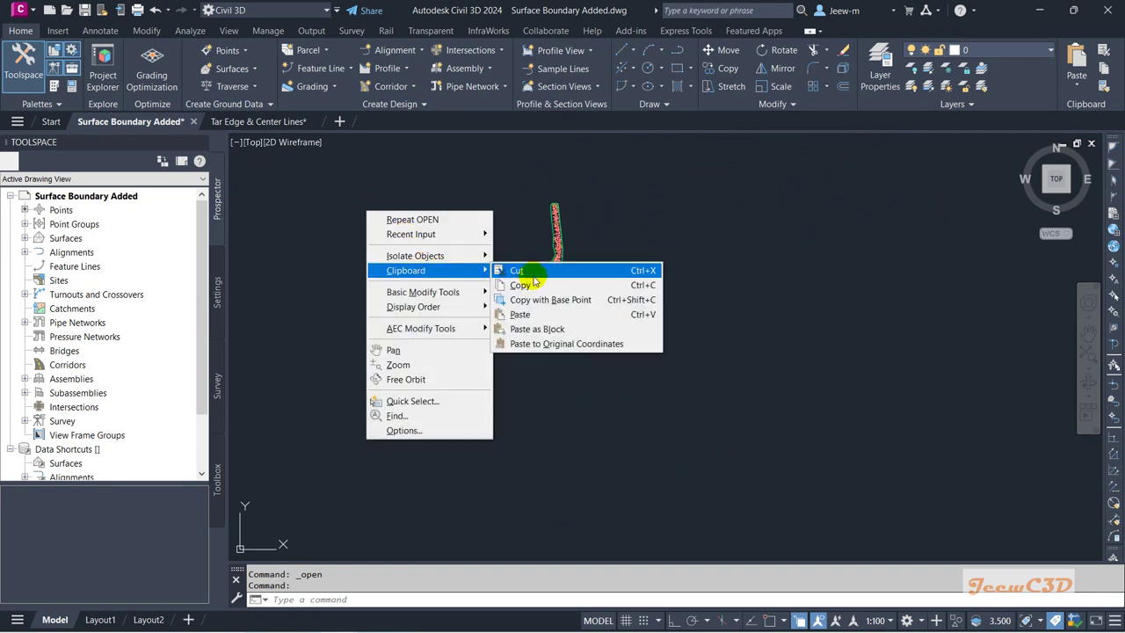
{"action": "left_click", "coordinate": [532, 320]}
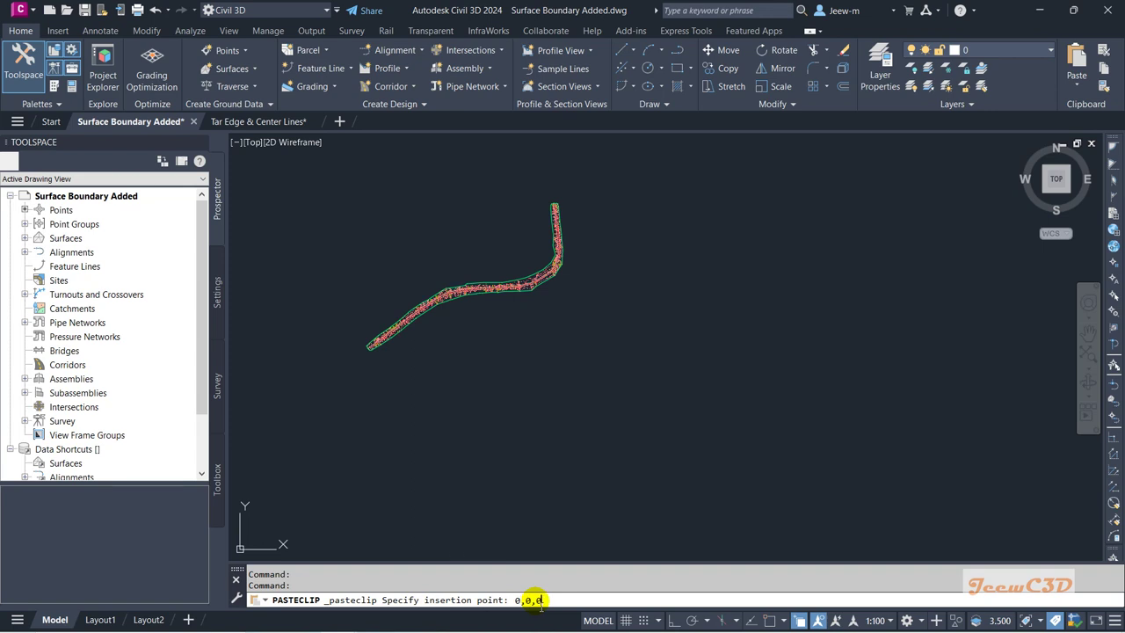
{"action": "type", "text": "0,0,0"}
{"action": "key", "text": "Return"}
{"action": "scroll", "coordinate": [346, 364], "scroll_direction": "up", "scroll_amount": 8}
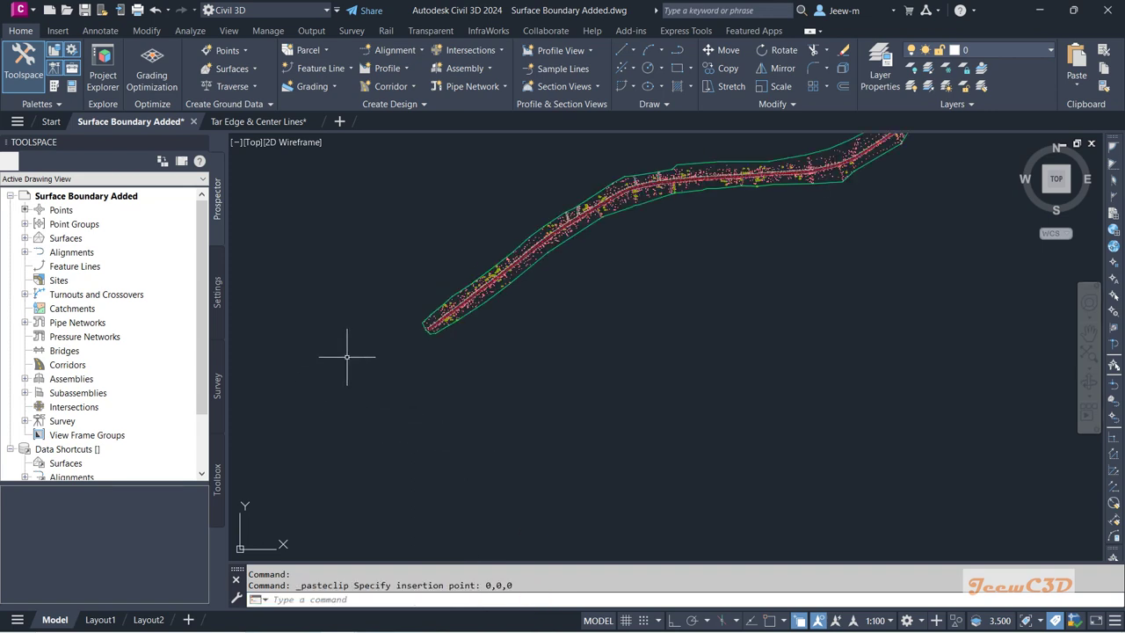
{"action": "scroll", "coordinate": [389, 369], "scroll_direction": "up", "scroll_amount": 3}
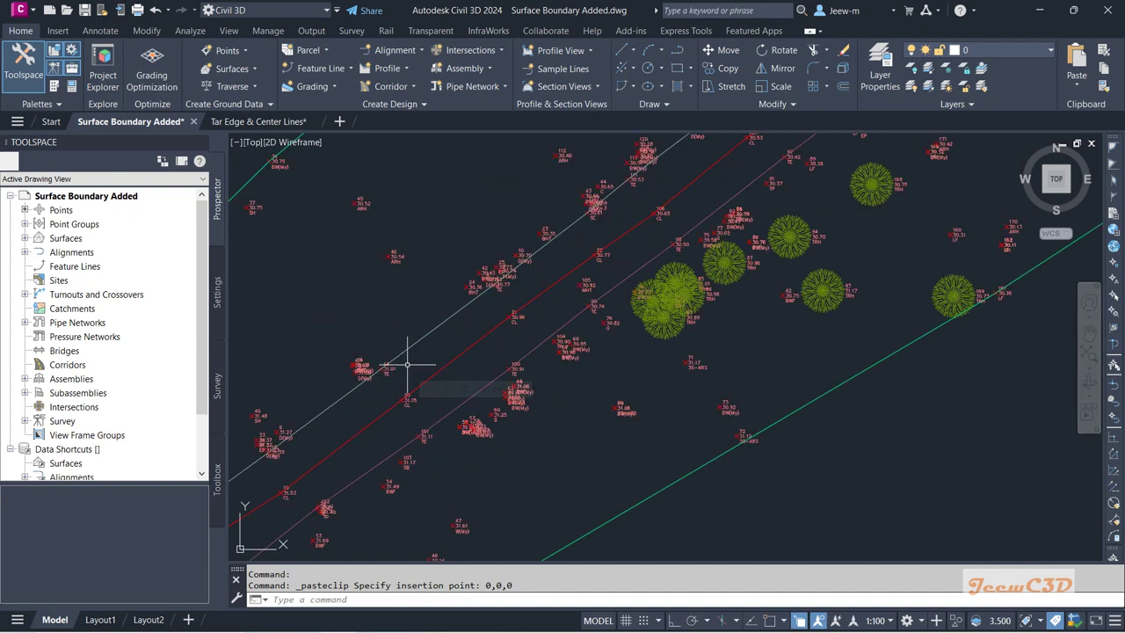
{"action": "scroll", "coordinate": [428, 355], "scroll_direction": "down", "scroll_amount": 4}
{"action": "scroll", "coordinate": [428, 355], "scroll_direction": "down", "scroll_amount": 2}
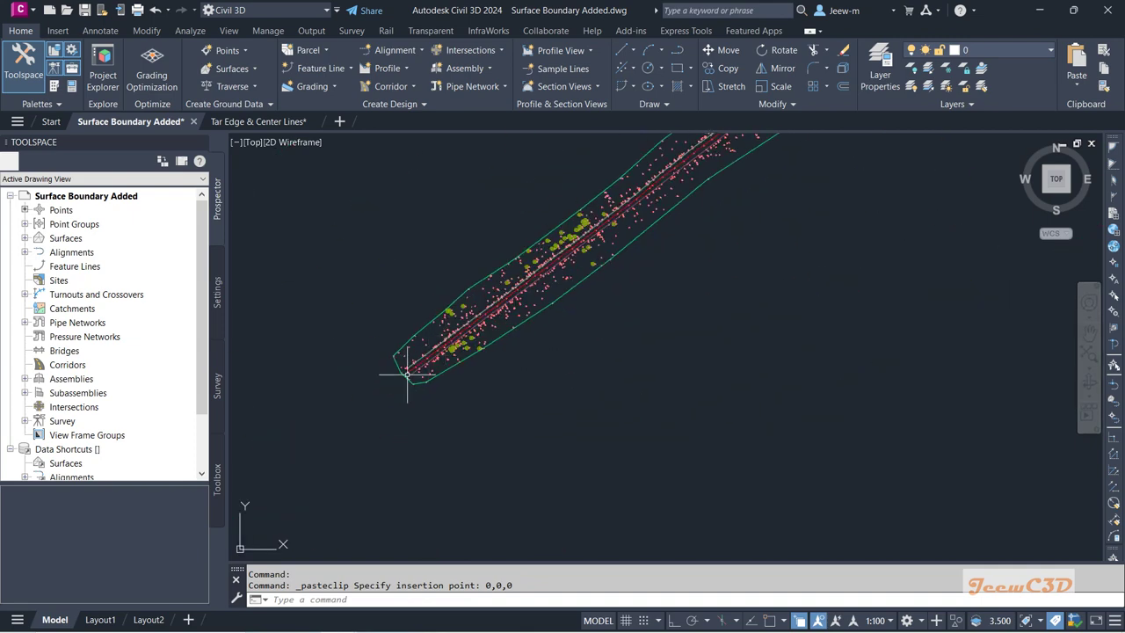
{"action": "scroll", "coordinate": [410, 369], "scroll_direction": "up", "scroll_amount": 7}
{"action": "scroll", "coordinate": [326, 414], "scroll_direction": "up", "scroll_amount": 2}
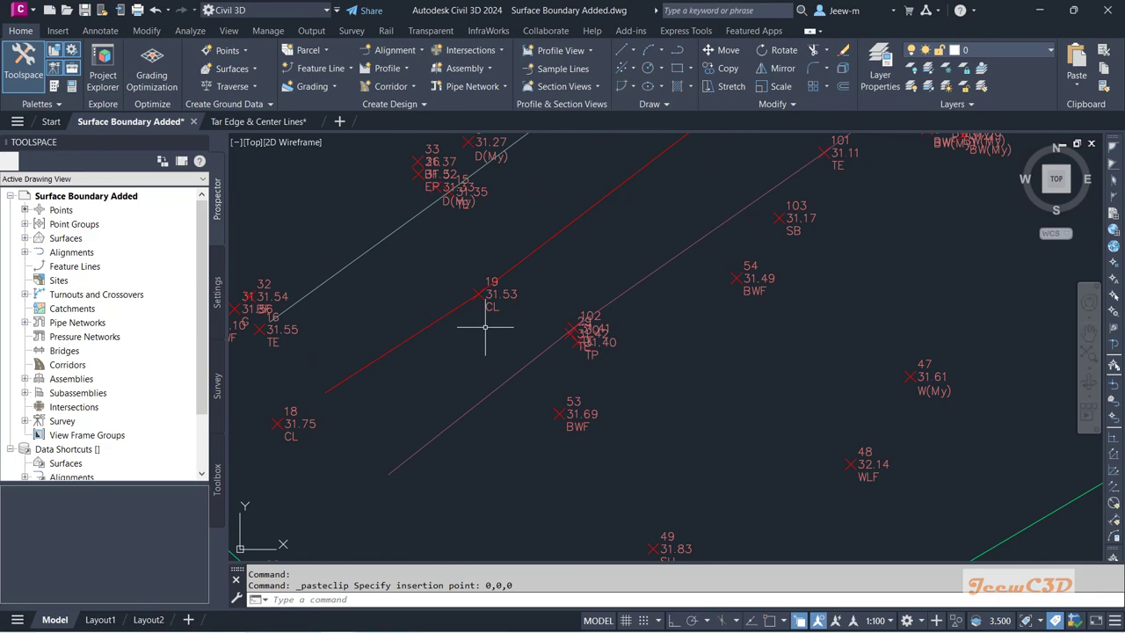
{"action": "middle_click_drag", "start_coordinate": [548, 293], "coordinate": [315, 464]}
{"action": "scroll", "coordinate": [531, 299], "scroll_direction": "down", "scroll_amount": 1}
{"action": "middle_click_drag", "start_coordinate": [530, 299], "coordinate": [460, 366]}
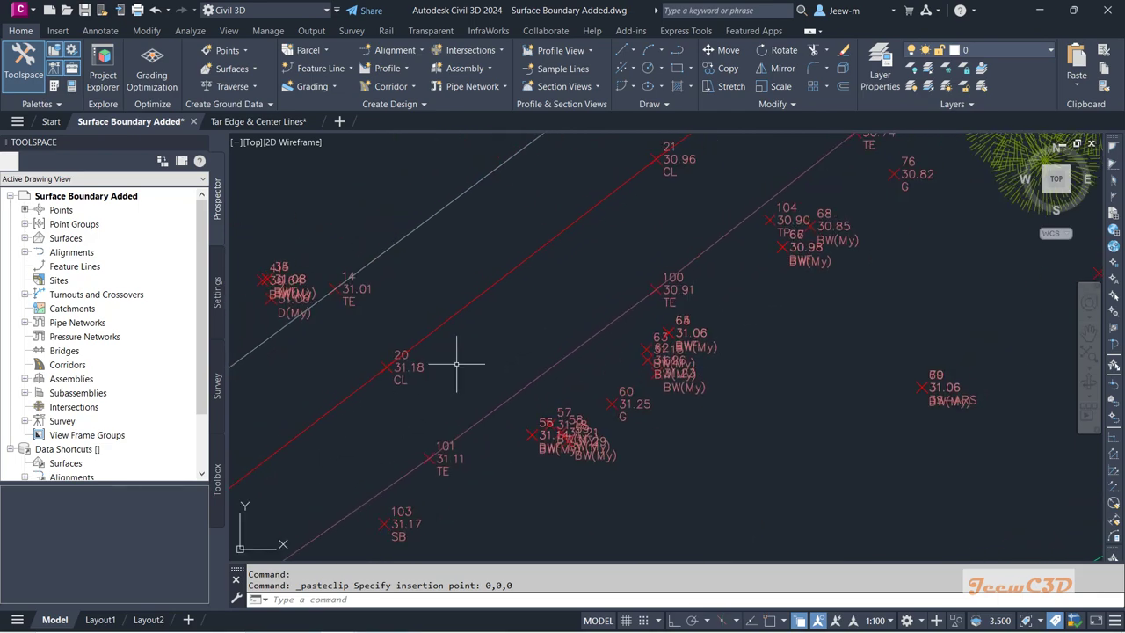
{"action": "scroll", "coordinate": [542, 304], "scroll_direction": "down", "scroll_amount": 1}
{"action": "middle_click_drag", "start_coordinate": [543, 304], "coordinate": [448, 377]}
{"action": "scroll", "coordinate": [550, 327], "scroll_direction": "up", "scroll_amount": 4}
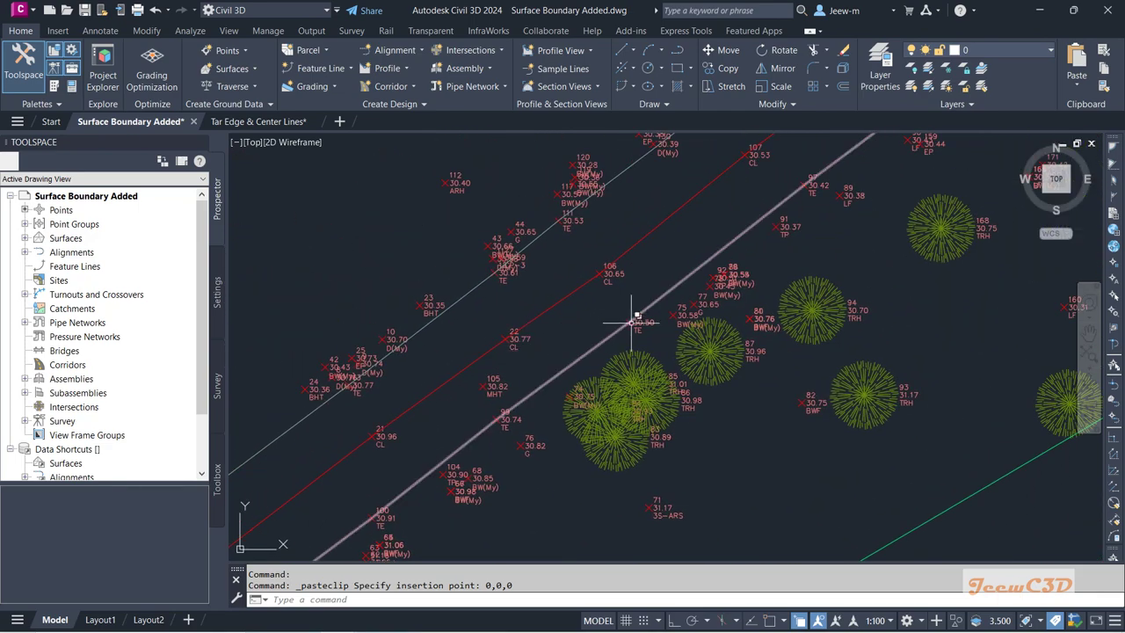
{"action": "middle_click_drag", "start_coordinate": [641, 334], "coordinate": [553, 428]}
{"action": "scroll", "coordinate": [485, 269], "scroll_direction": "up", "scroll_amount": 2}
{"action": "scroll", "coordinate": [467, 281], "scroll_direction": "down", "scroll_amount": 4}
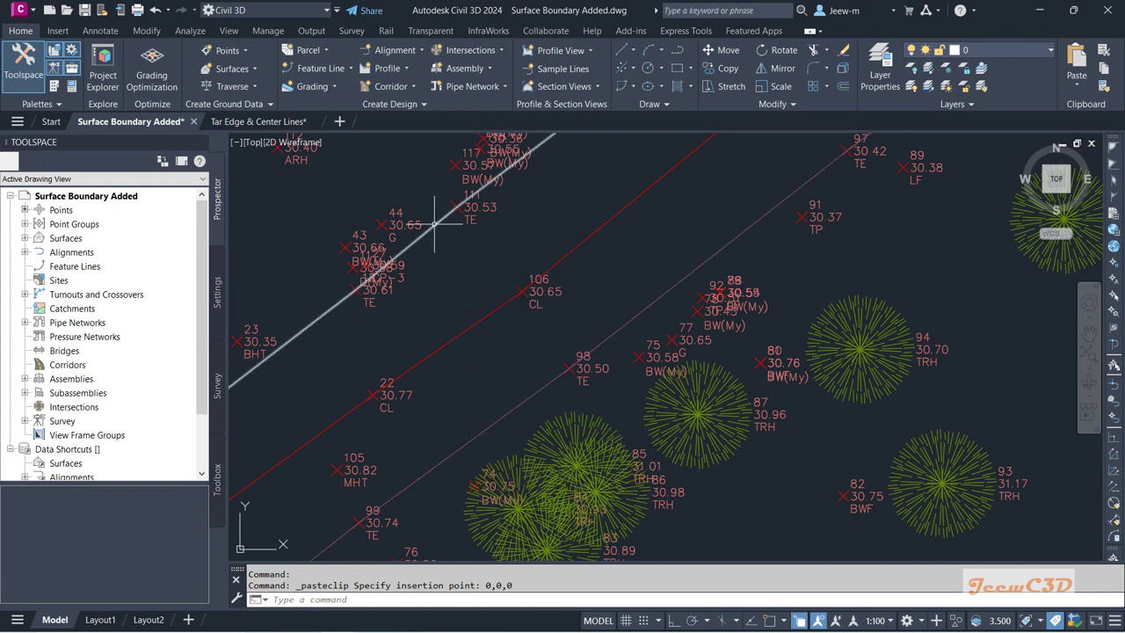
{"action": "scroll", "coordinate": [445, 261], "scroll_direction": "down", "scroll_amount": 2}
{"action": "scroll", "coordinate": [445, 261], "scroll_direction": "down", "scroll_amount": 5}
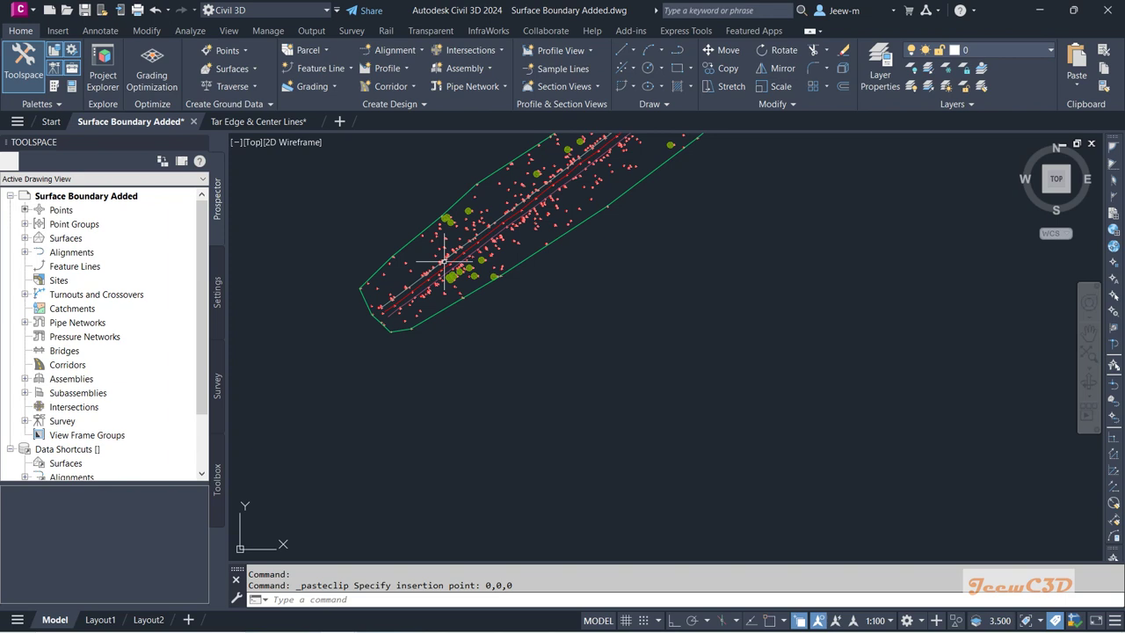
{"action": "scroll", "coordinate": [404, 294], "scroll_direction": "up", "scroll_amount": 2}
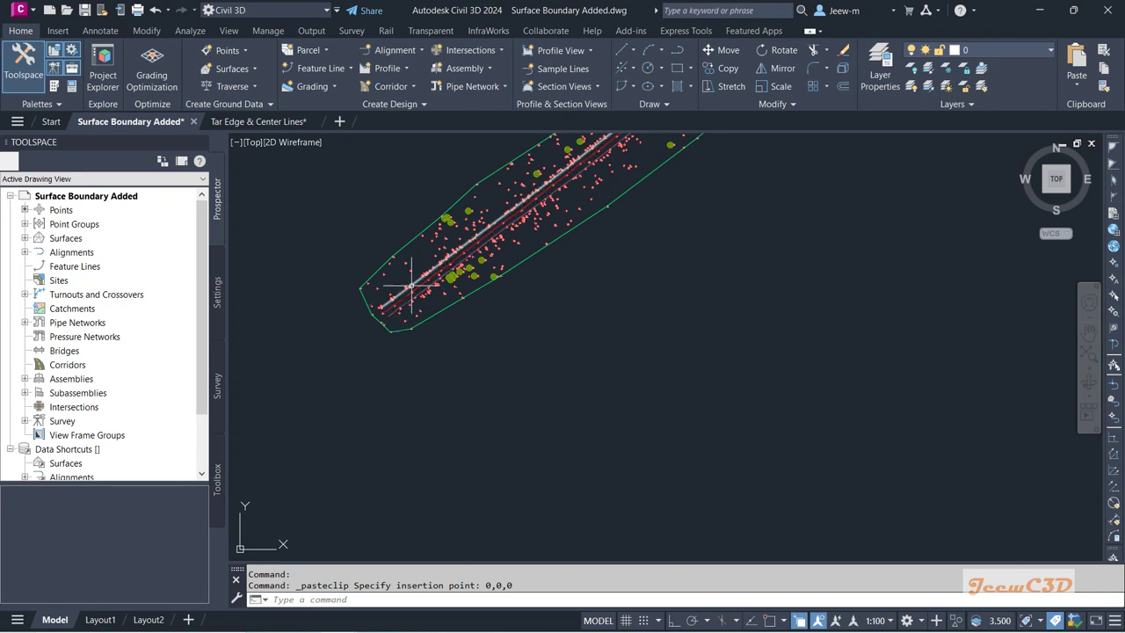
{"action": "mouse_move", "coordinate": [411, 289]}
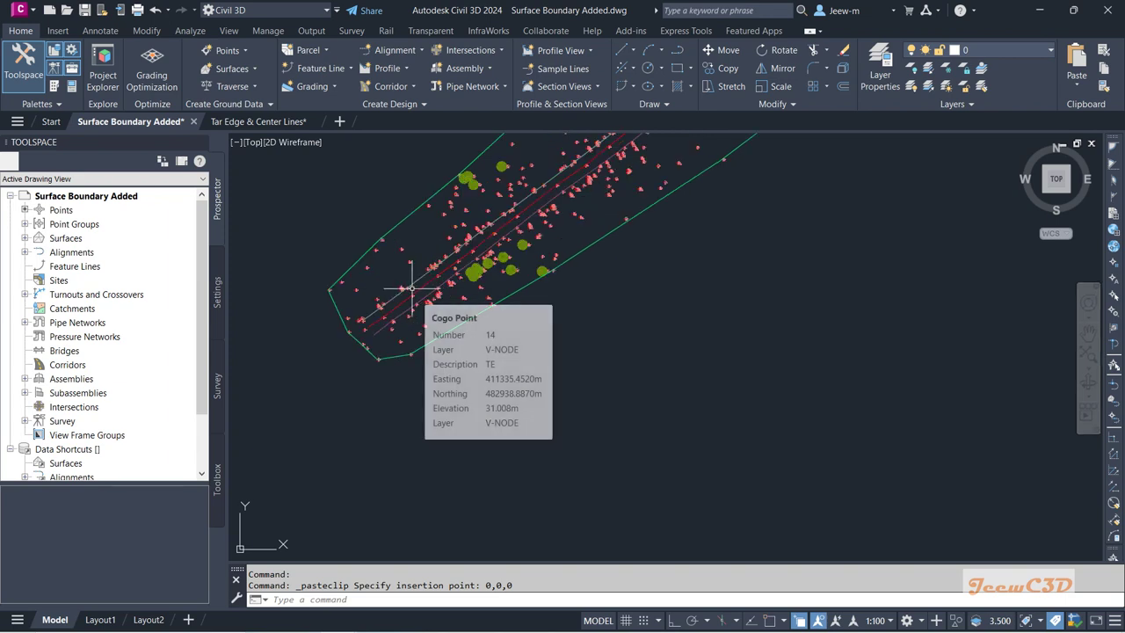
{"action": "scroll", "coordinate": [411, 294], "scroll_direction": "up", "scroll_amount": 4}
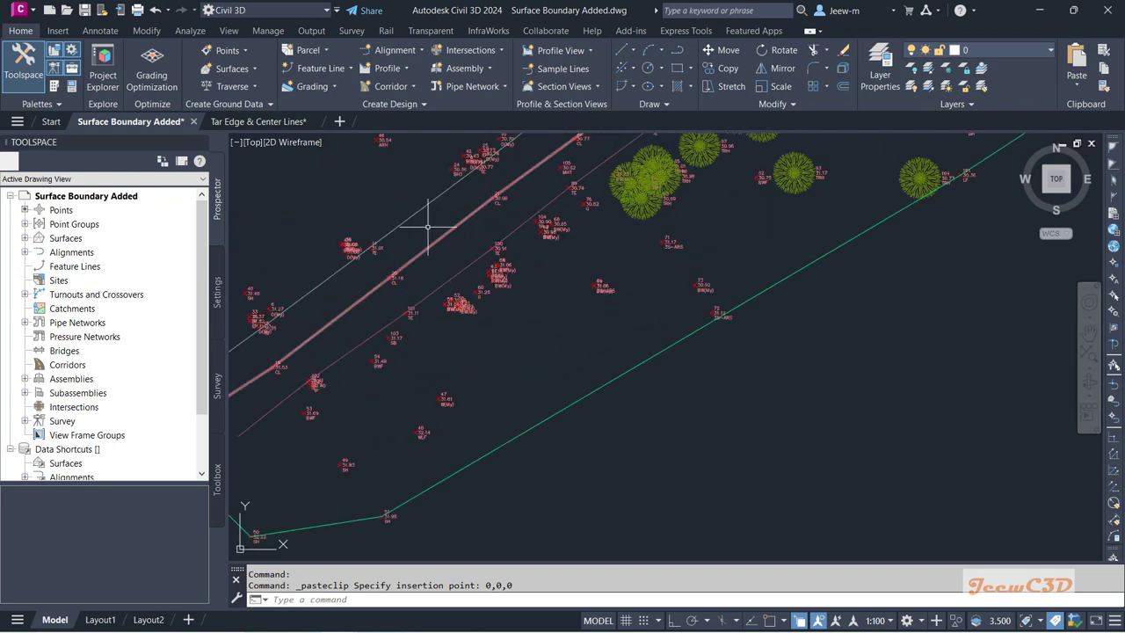
{"action": "mouse_move", "coordinate": [443, 255]}
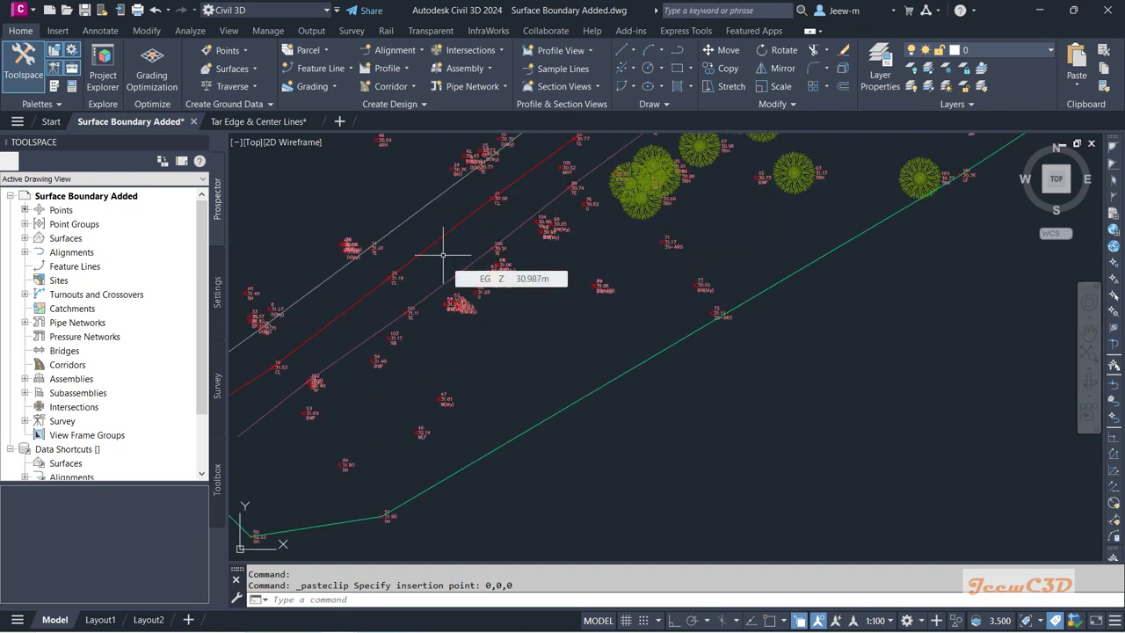
{"action": "middle_click_drag", "start_coordinate": [352, 314], "coordinate": [511, 318]}
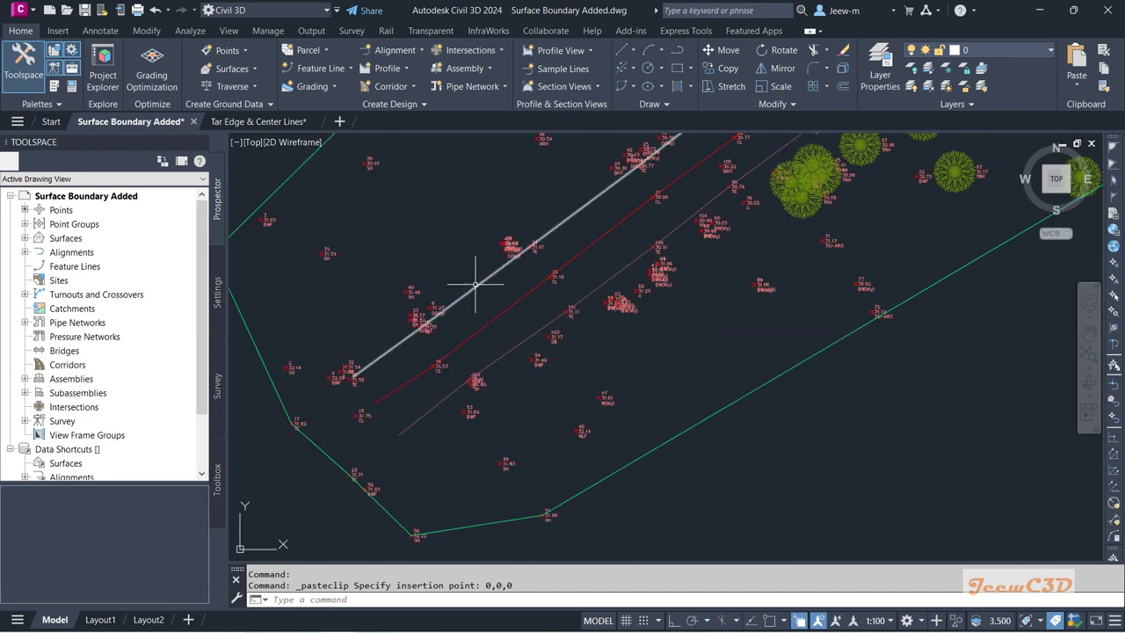
Select both tar edge polylines and the centre line, then zoom out over the whole corridor.
{"action": "left_click", "coordinate": [478, 294]}
{"action": "left_click", "coordinate": [504, 312]}
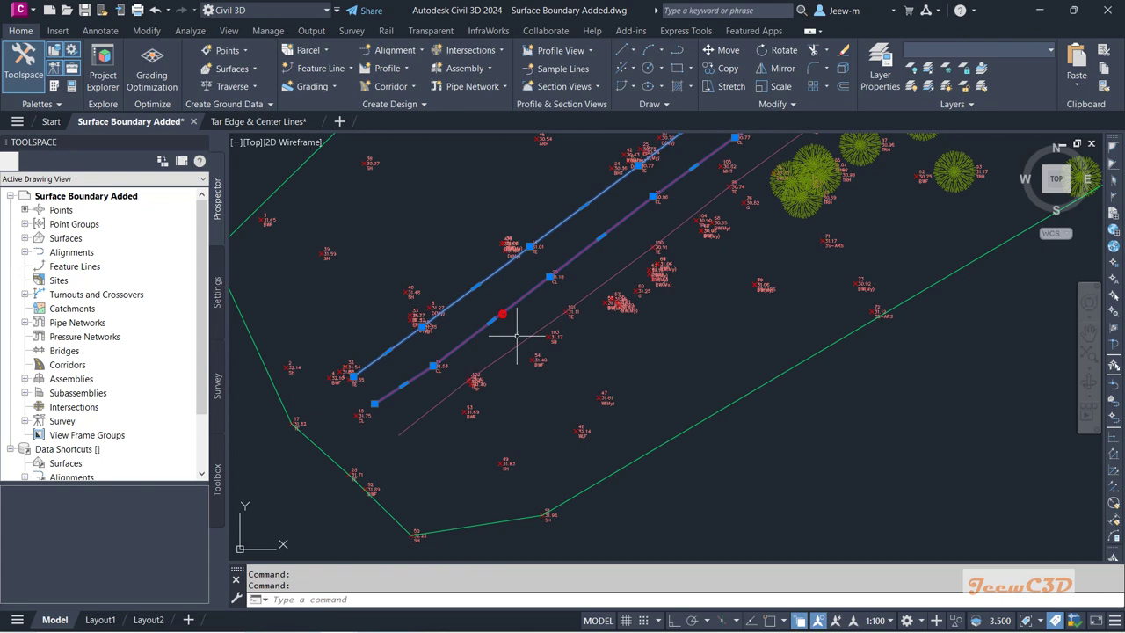
{"action": "left_click", "coordinate": [515, 334]}
{"action": "scroll", "coordinate": [515, 334], "scroll_direction": "down", "scroll_amount": 5}
{"action": "scroll", "coordinate": [766, 307], "scroll_direction": "down", "scroll_amount": 3}
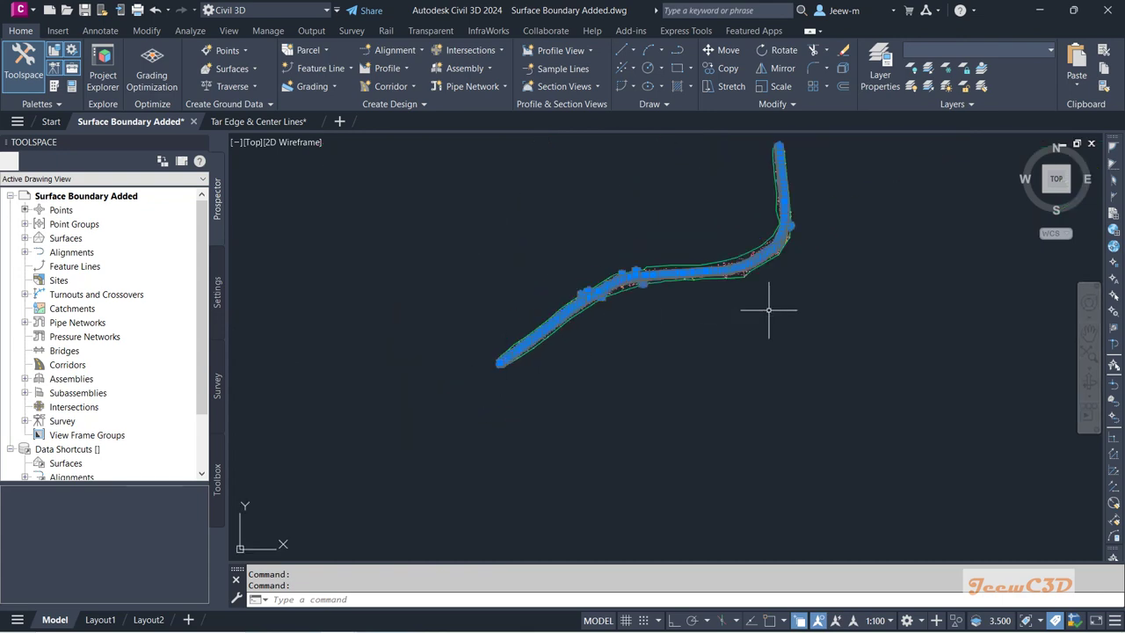
{"action": "scroll", "coordinate": [715, 420], "scroll_direction": "up", "scroll_amount": 10}
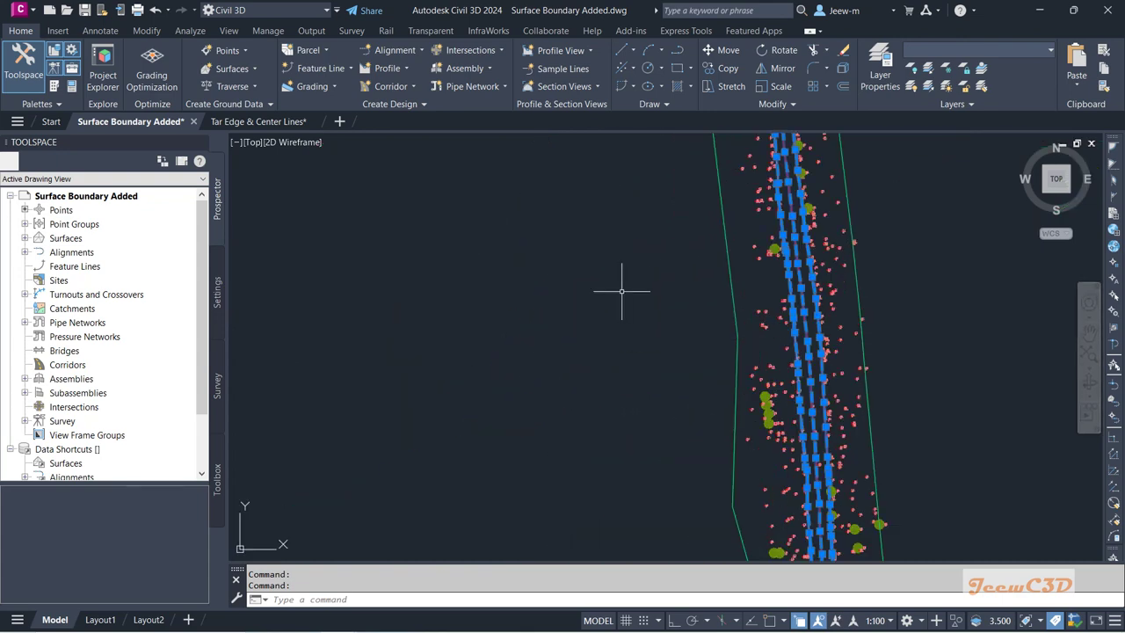
{"action": "scroll", "coordinate": [622, 291], "scroll_direction": "down", "scroll_amount": 3}
{"action": "scroll", "coordinate": [528, 334], "scroll_direction": "down", "scroll_amount": 4}
{"action": "middle_click_drag", "start_coordinate": [527, 334], "coordinate": [648, 254]}
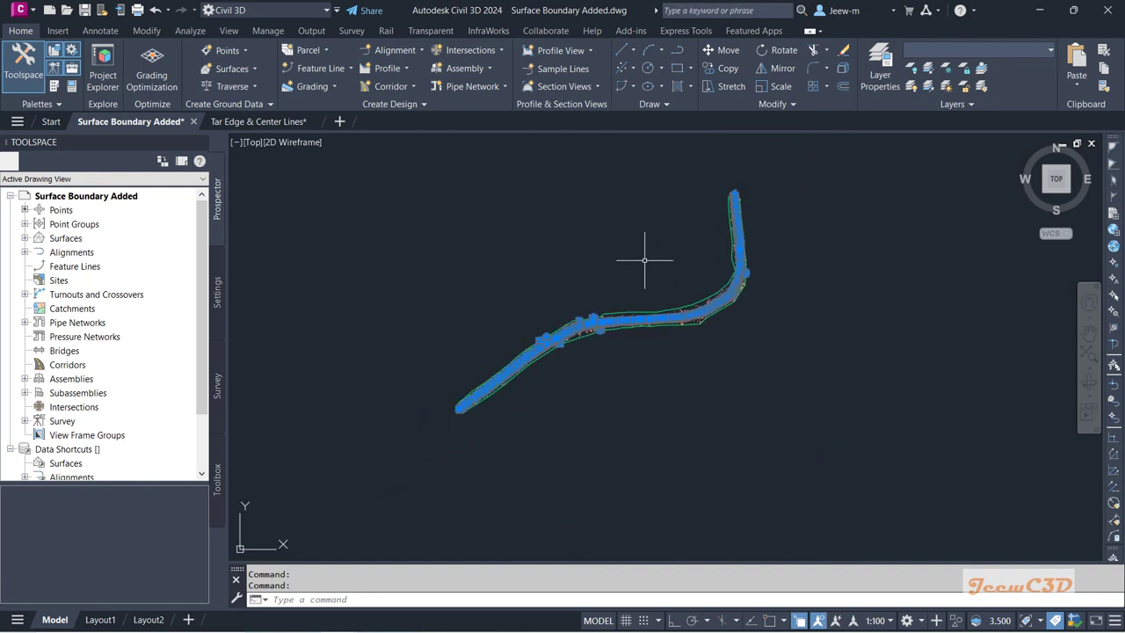
{"action": "scroll", "coordinate": [583, 351], "scroll_direction": "up", "scroll_amount": 2}
{"action": "scroll", "coordinate": [442, 344], "scroll_direction": "up", "scroll_amount": 3}
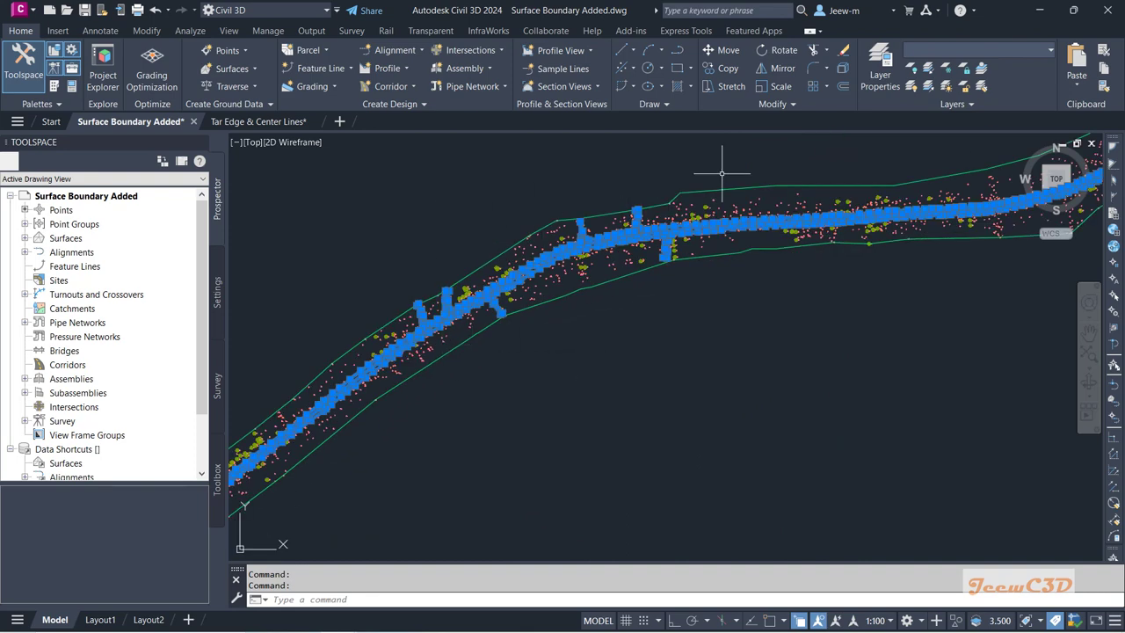
{"action": "scroll", "coordinate": [609, 327], "scroll_direction": "down", "scroll_amount": 2}
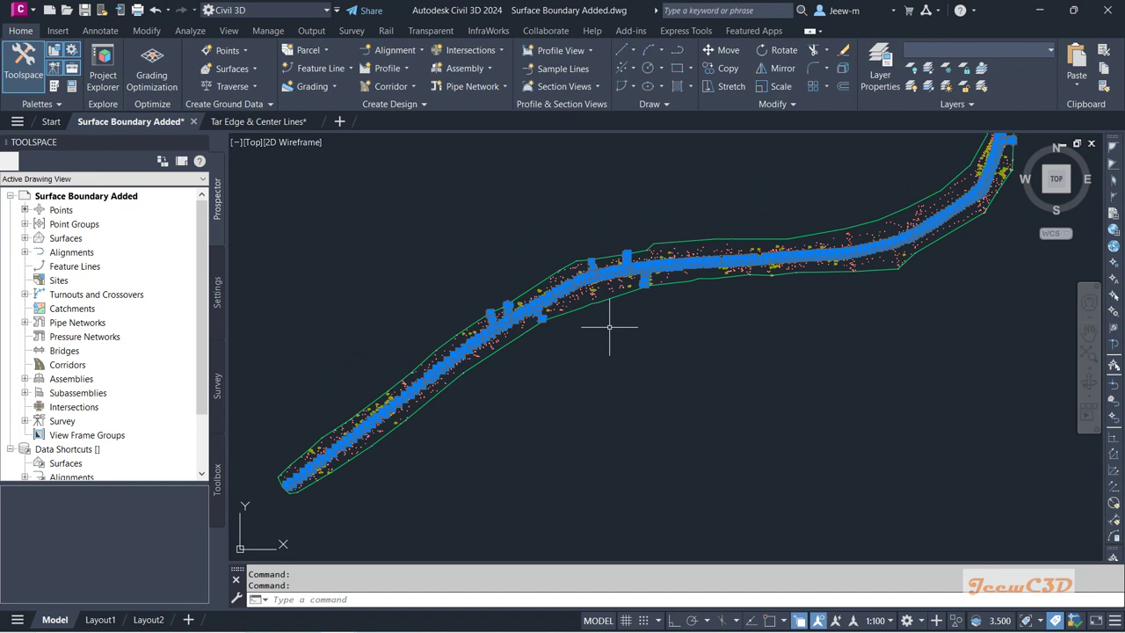
Add breaklines from Prospector under Surfaces > EG > Definition > Breaklines.
{"action": "left_click", "coordinate": [24, 238]}
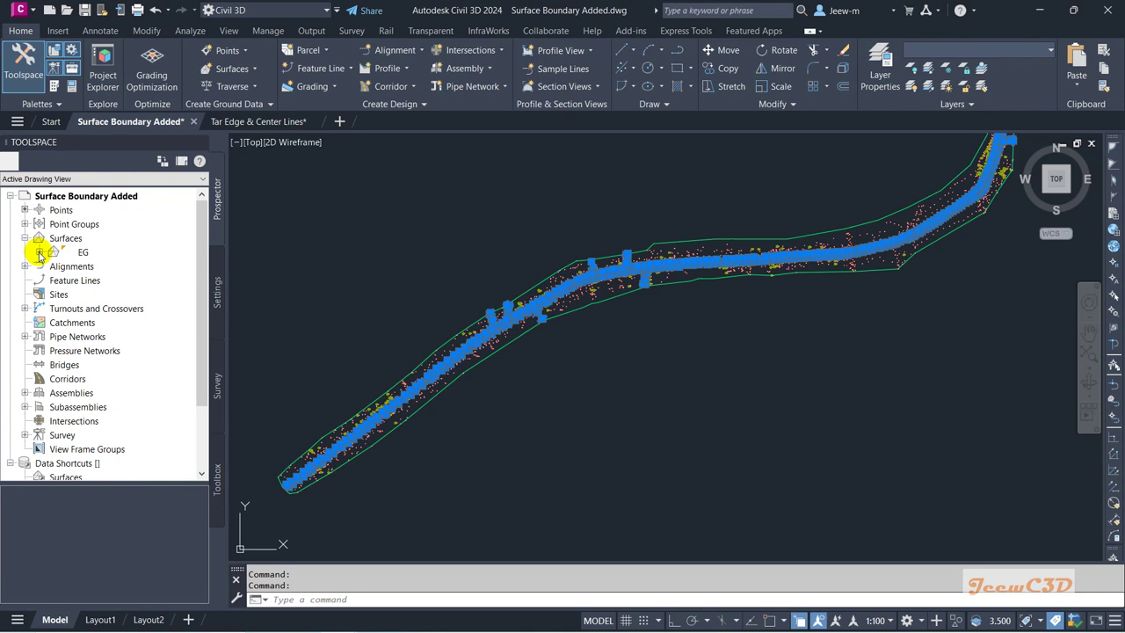
{"action": "left_click", "coordinate": [39, 253]}
{"action": "left_click", "coordinate": [54, 294]}
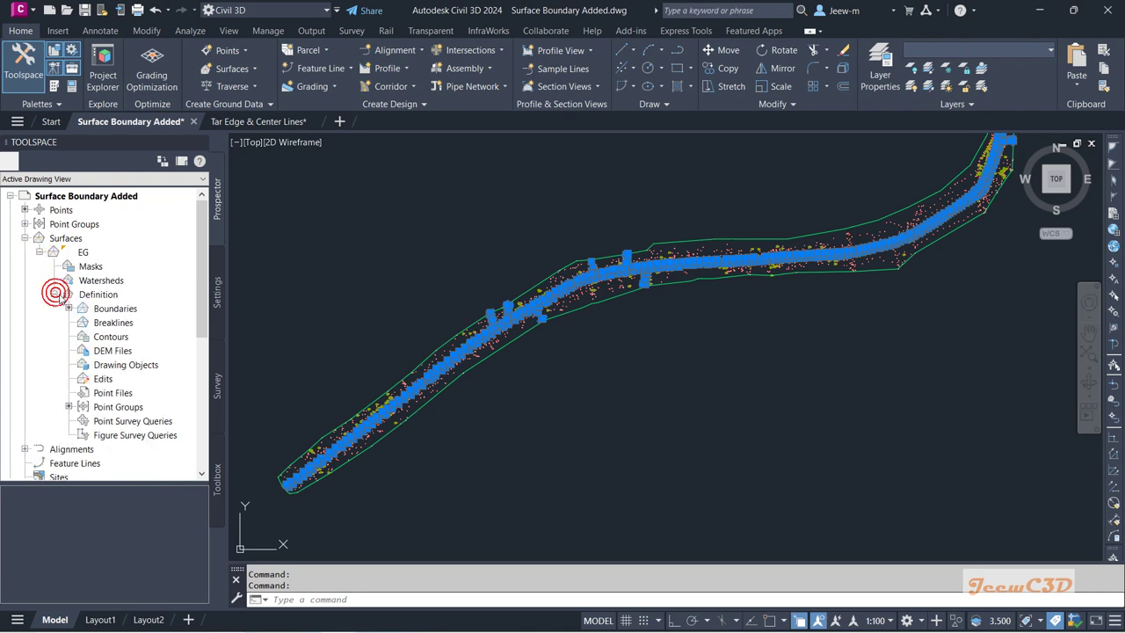
{"action": "left_click", "coordinate": [121, 324]}
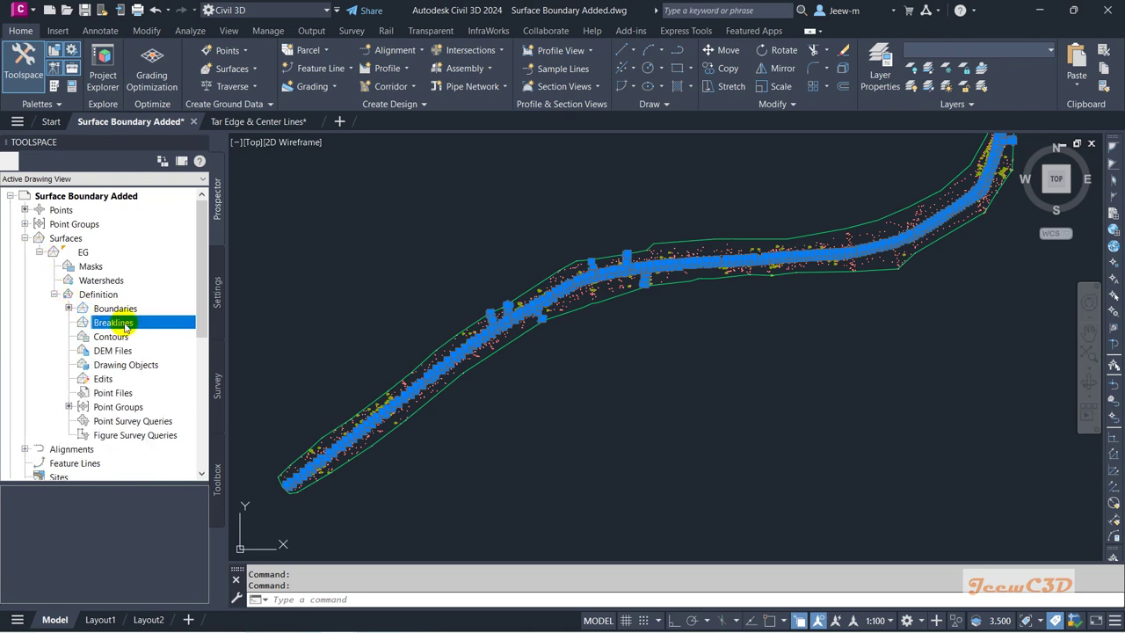
{"action": "right_click", "coordinate": [135, 324]}
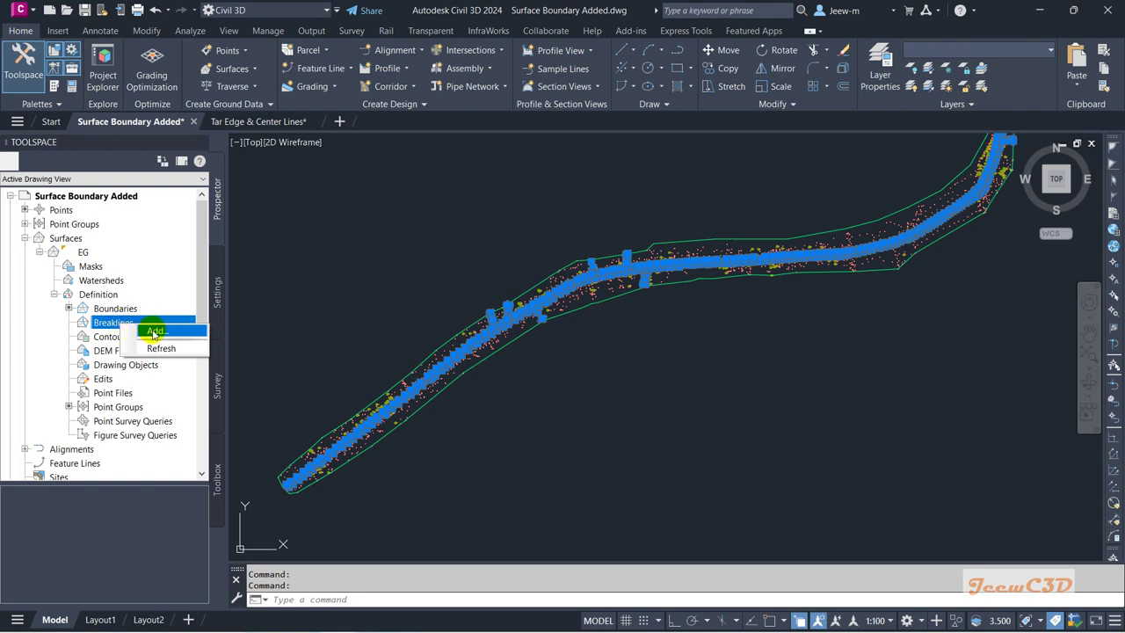
{"action": "left_click", "coordinate": [152, 332]}
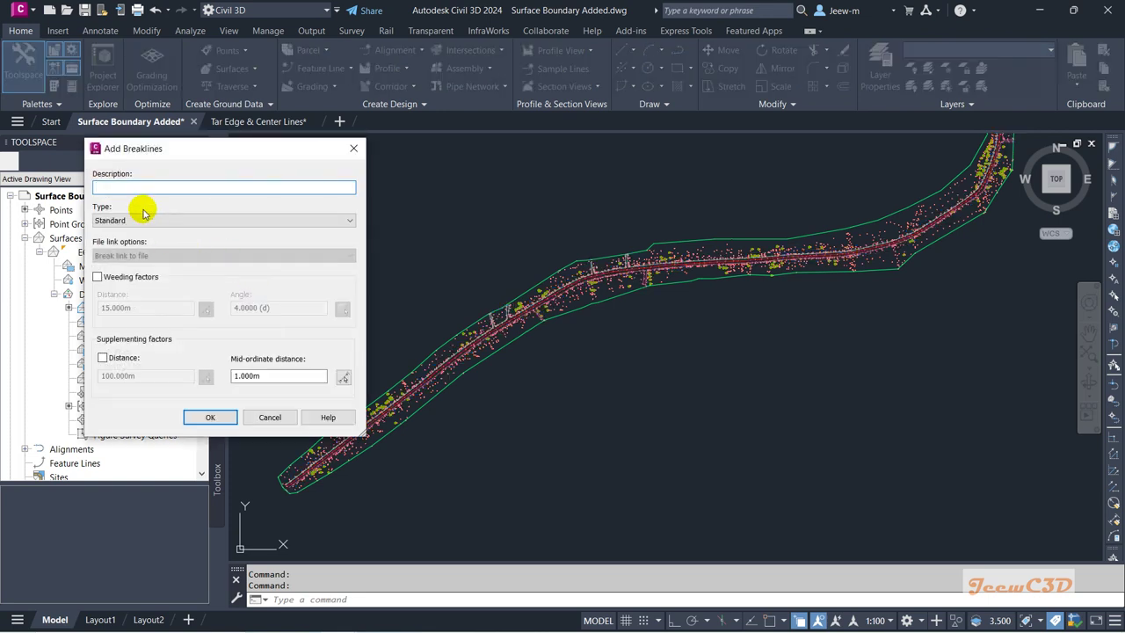
Add Proximity-type breaklines described 'Surface Breaklines' to surface EG.
{"action": "left_click", "coordinate": [128, 187]}
{"action": "type", "text": "Surface"}
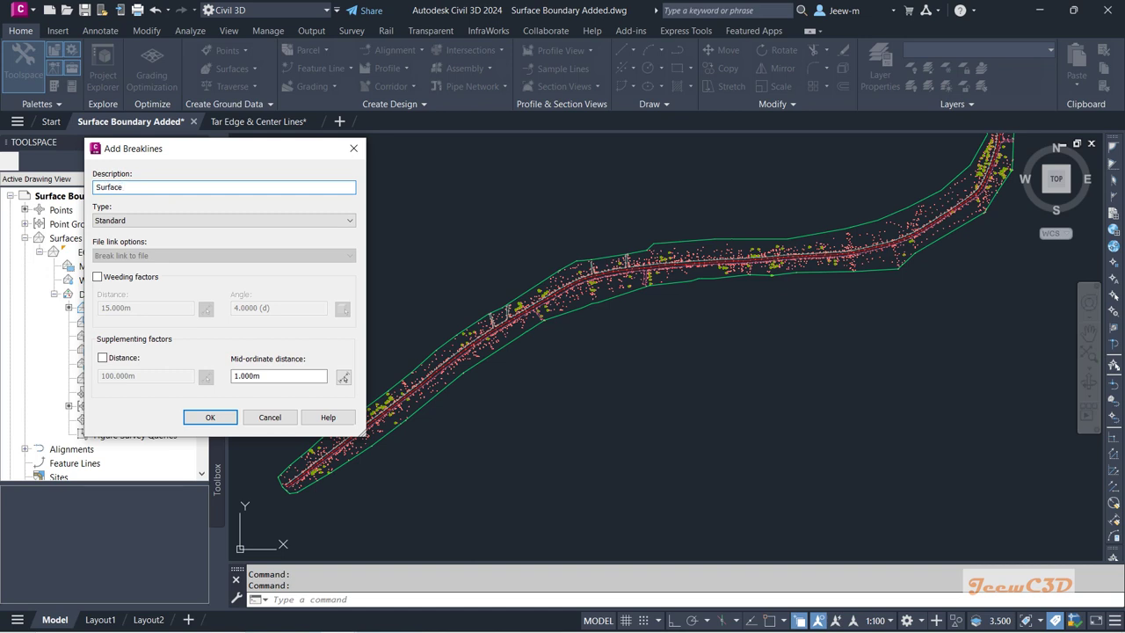
{"action": "type", "text": " Breaklines"}
{"action": "left_click", "coordinate": [141, 221]}
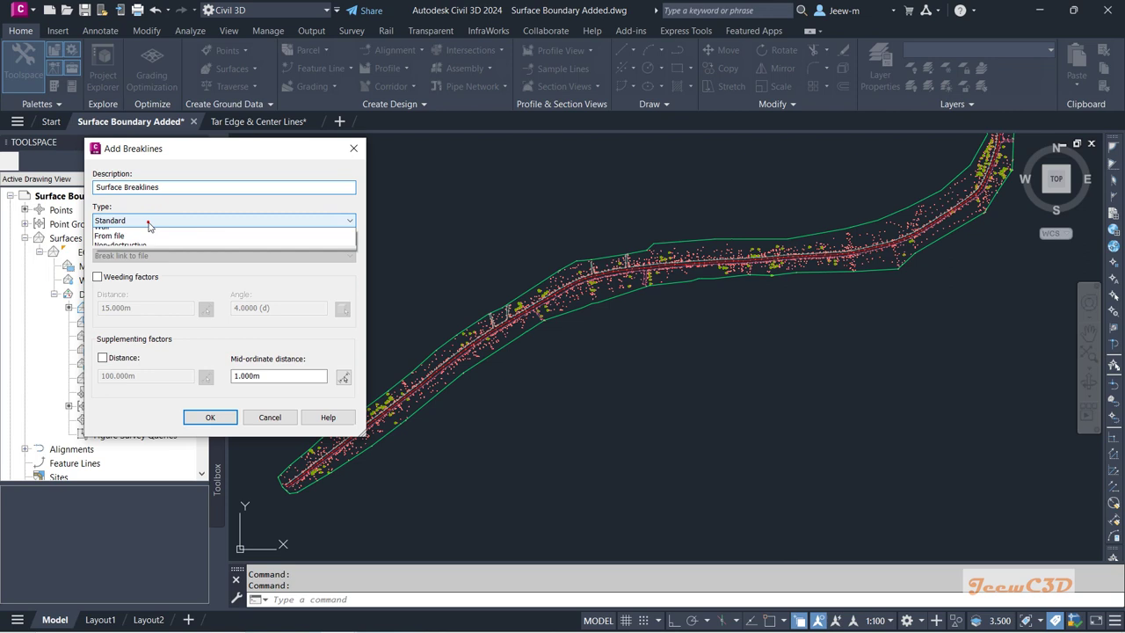
{"action": "left_click", "coordinate": [130, 243]}
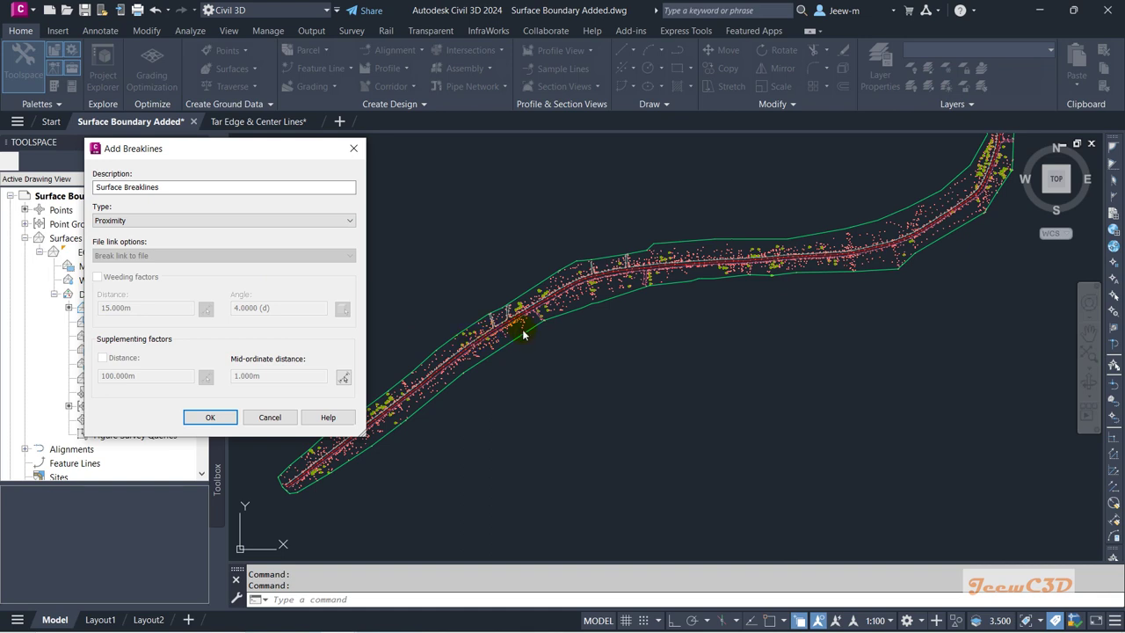
{"action": "left_click", "coordinate": [180, 221]}
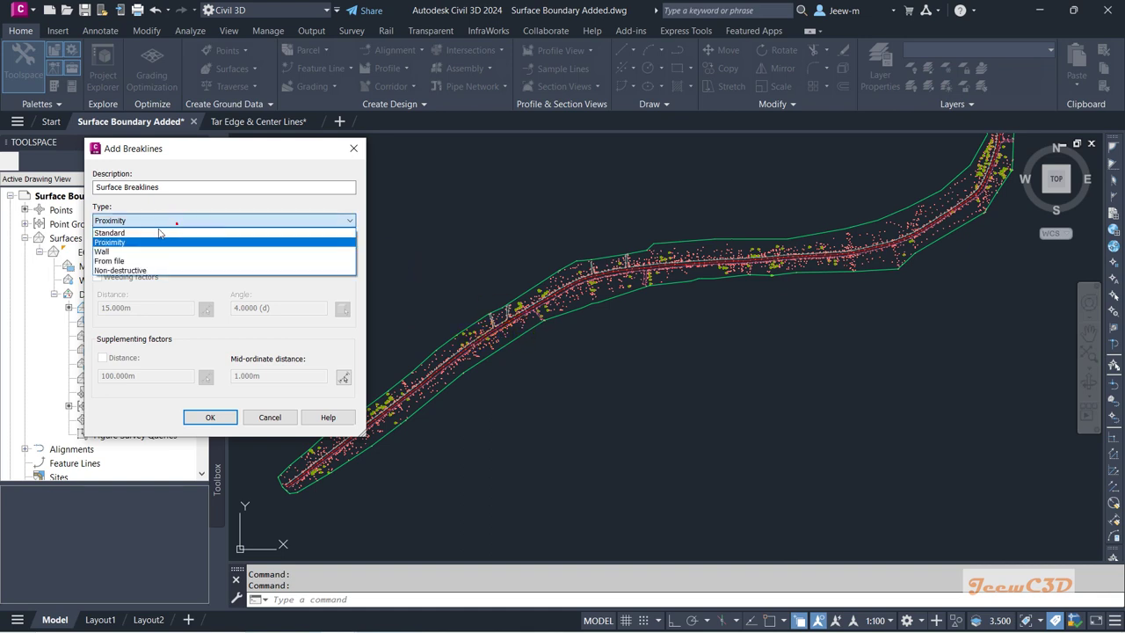
{"action": "left_click", "coordinate": [123, 242]}
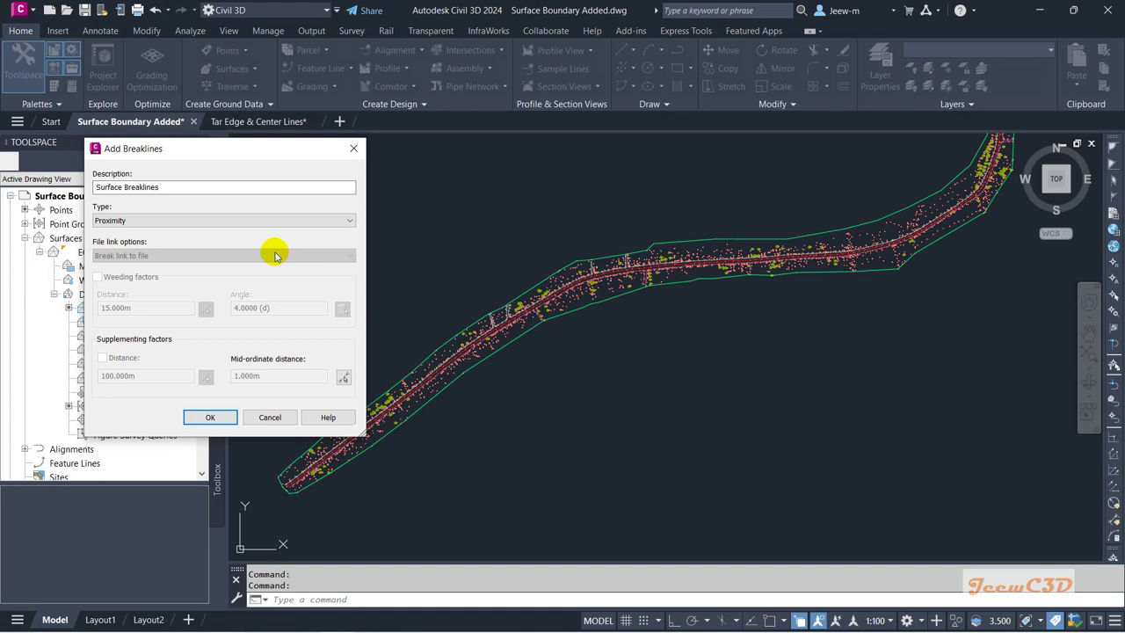
{"action": "left_click", "coordinate": [222, 421]}
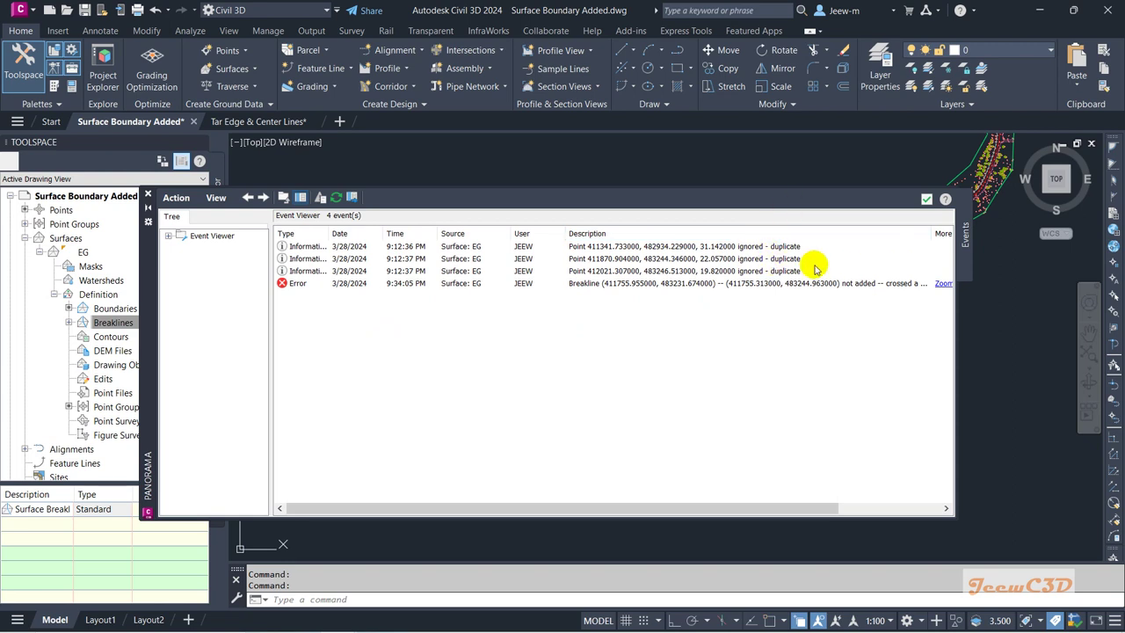
Dismiss the Panorama event log to return to the plan view.
{"action": "left_click_drag", "start_coordinate": [803, 508], "coordinate": [846, 508]}
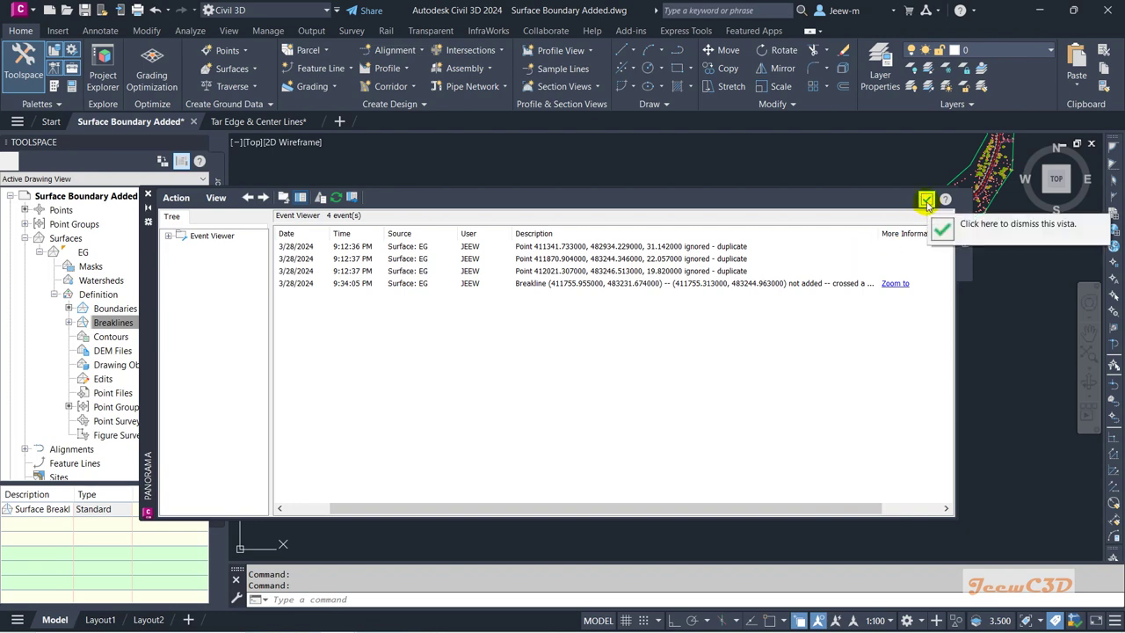
{"action": "left_click", "coordinate": [927, 200]}
{"action": "scroll", "coordinate": [681, 329], "scroll_direction": "up", "scroll_amount": 6}
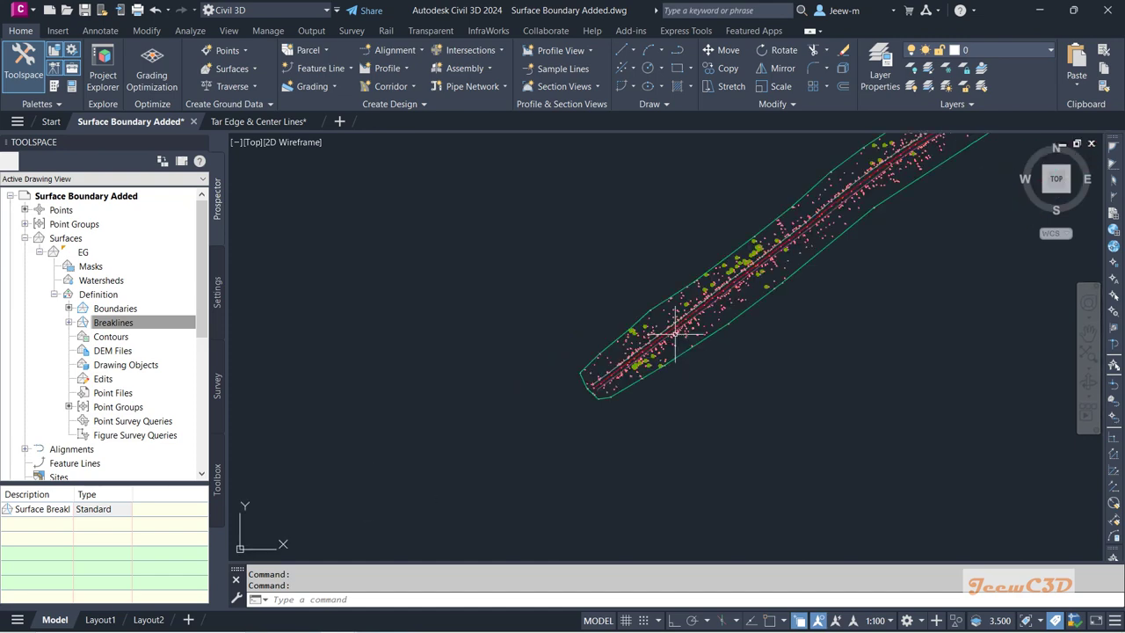
Check the left tar edge, centre line and right tar edge polylines one by one.
{"action": "scroll", "coordinate": [676, 333], "scroll_direction": "up", "scroll_amount": 4}
{"action": "scroll", "coordinate": [603, 304], "scroll_direction": "up", "scroll_amount": 1}
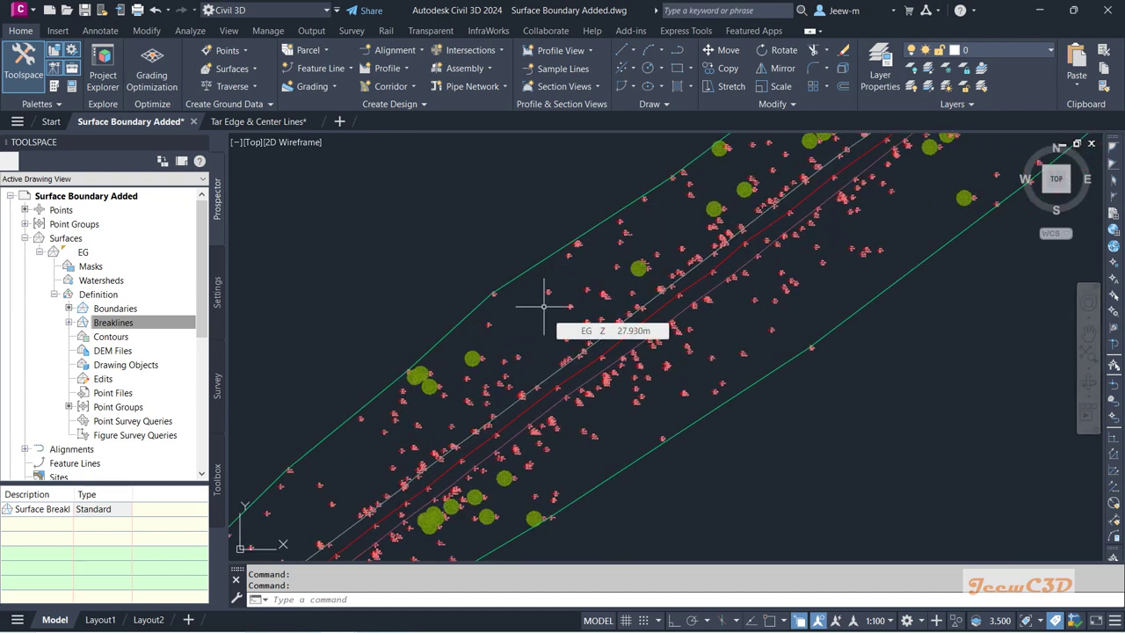
{"action": "left_click", "coordinate": [552, 375]}
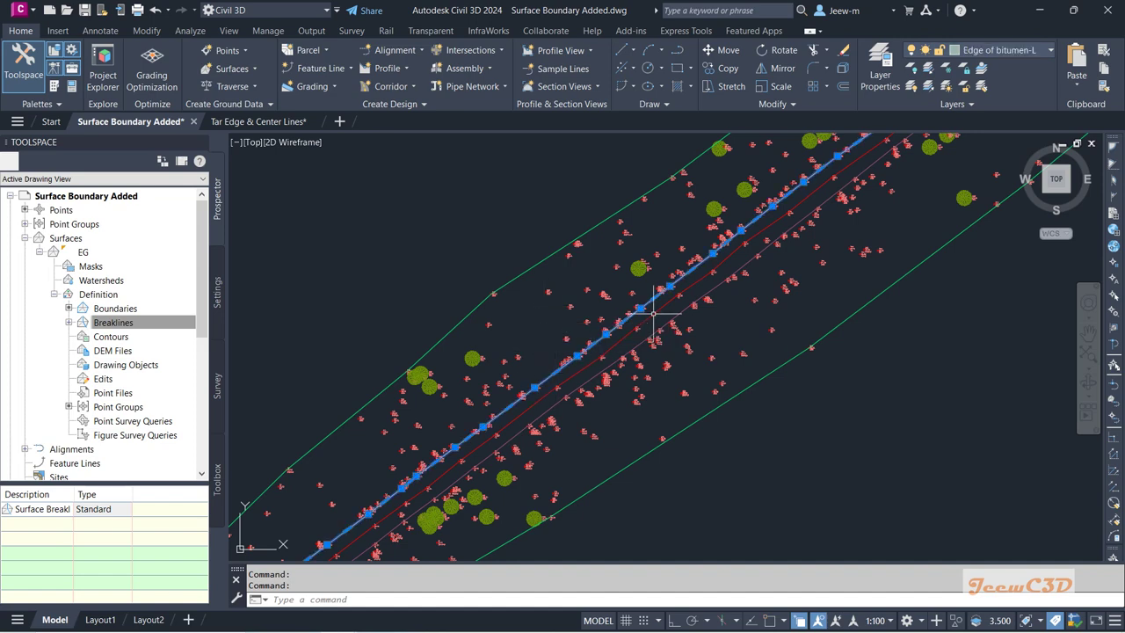
{"action": "scroll", "coordinate": [677, 307], "scroll_direction": "down", "scroll_amount": 2}
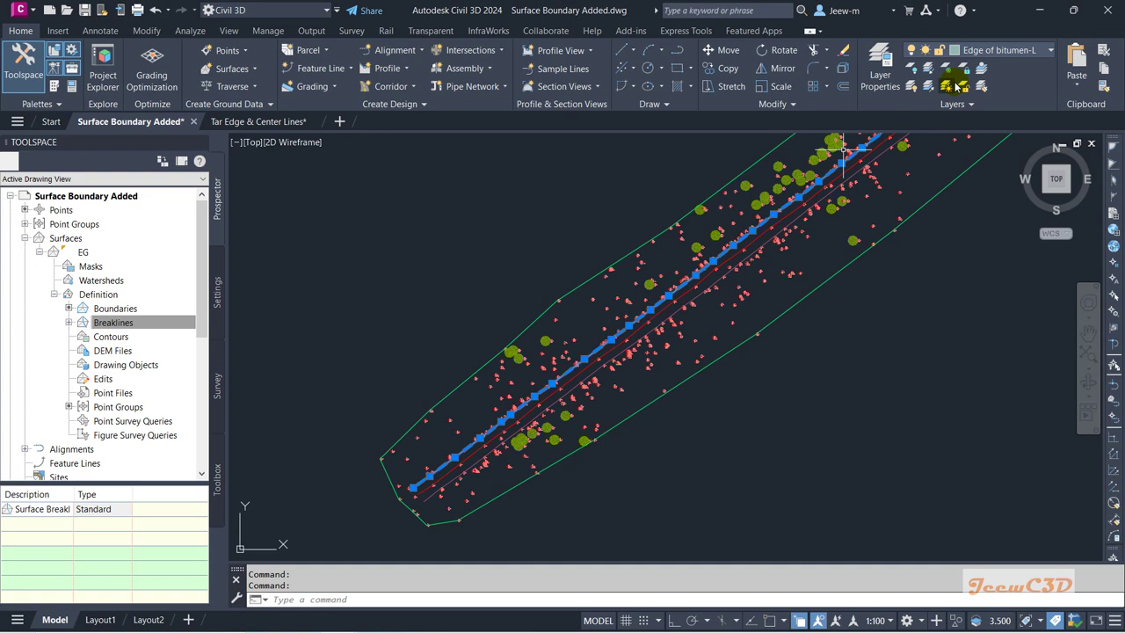
{"action": "key", "text": "Escape"}
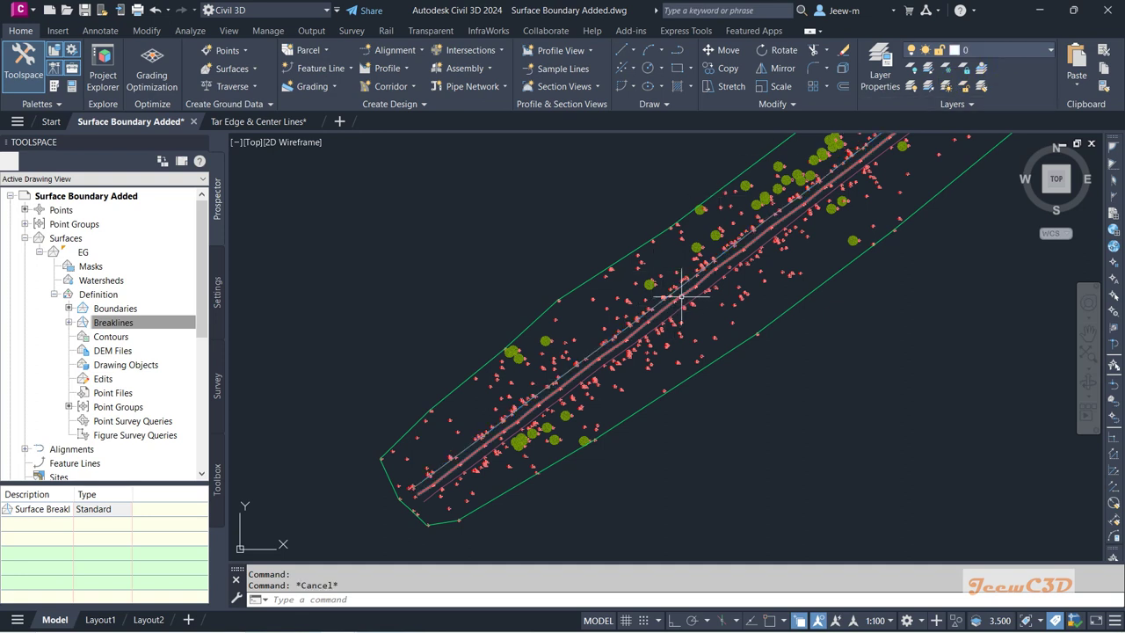
{"action": "left_click", "coordinate": [677, 298]}
{"action": "key", "text": "Escape"}
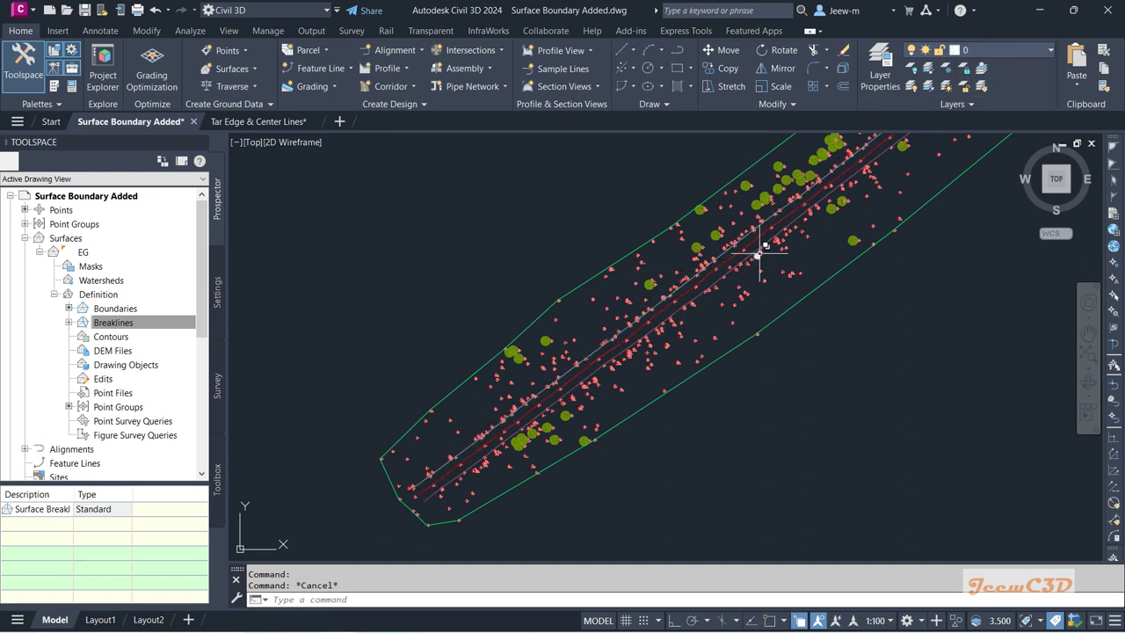
{"action": "left_click", "coordinate": [765, 240]}
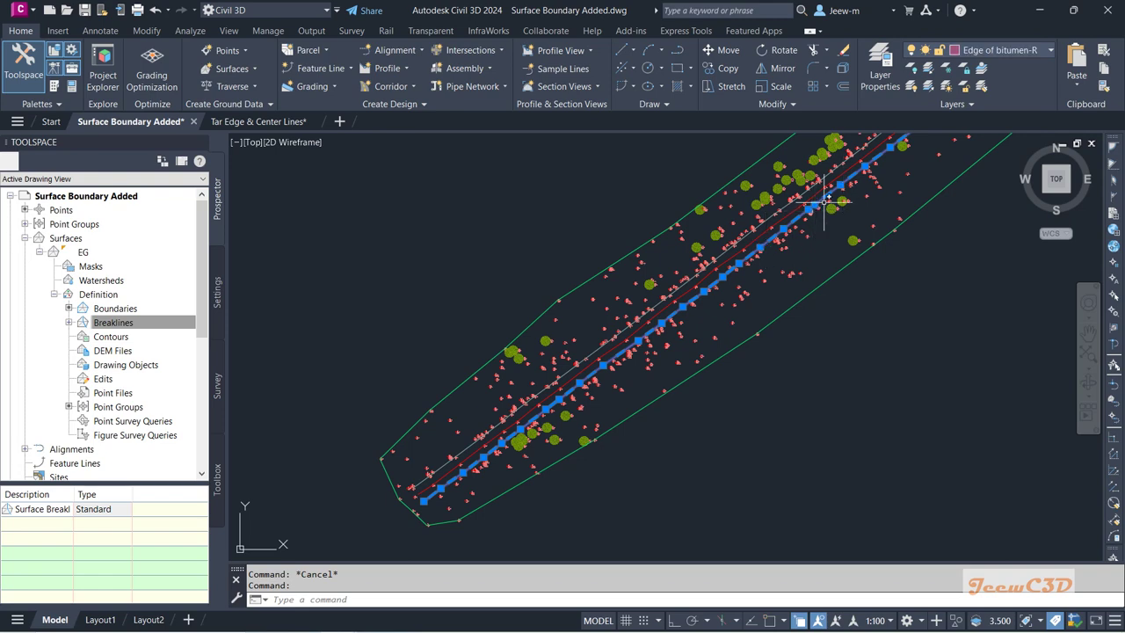
{"action": "scroll", "coordinate": [725, 351], "scroll_direction": "down", "scroll_amount": 5}
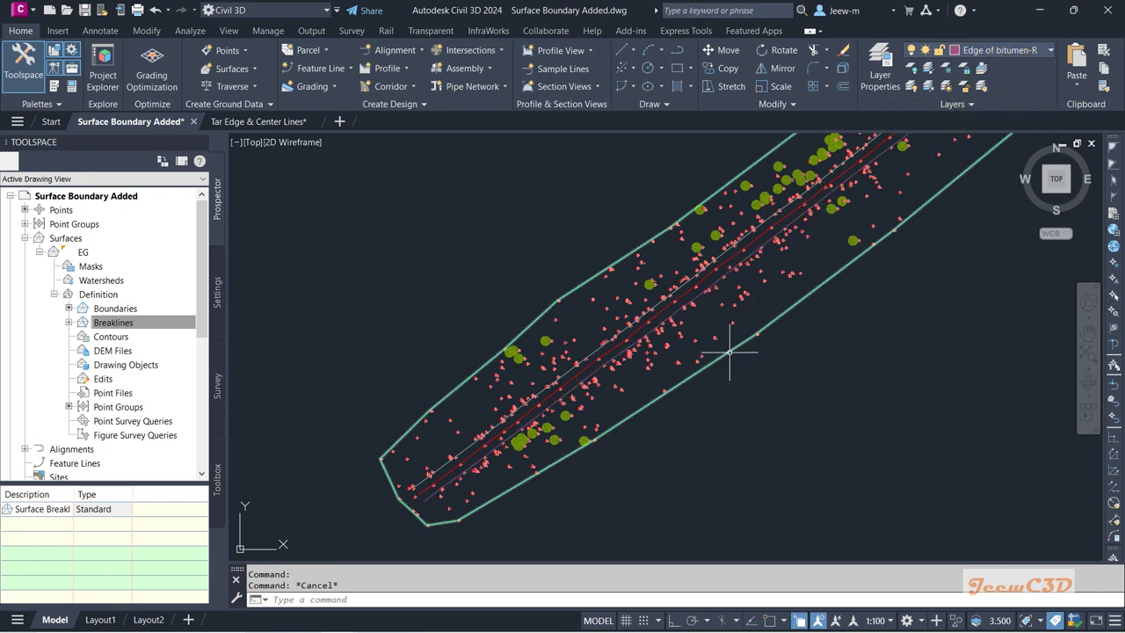
{"action": "key", "text": "Escape"}
{"action": "scroll", "coordinate": [721, 356], "scroll_direction": "up", "scroll_amount": 3}
{"action": "scroll", "coordinate": [665, 390], "scroll_direction": "down", "scroll_amount": 3}
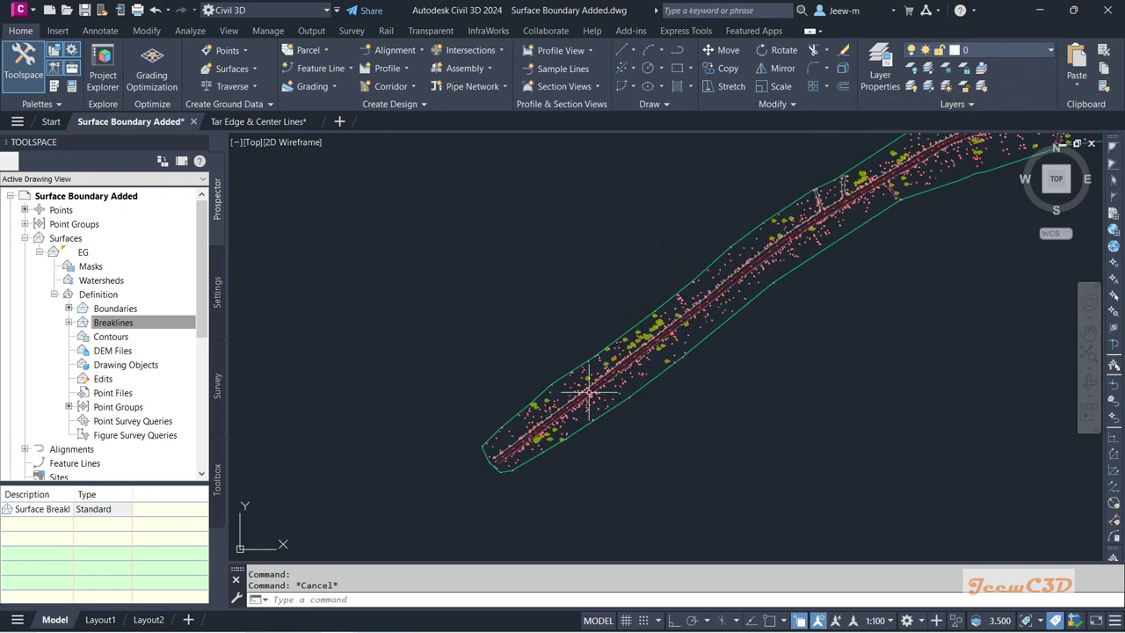
Open surface EG in the 3D Object Viewer.
{"action": "middle_click_drag", "start_coordinate": [801, 350], "coordinate": [673, 369]}
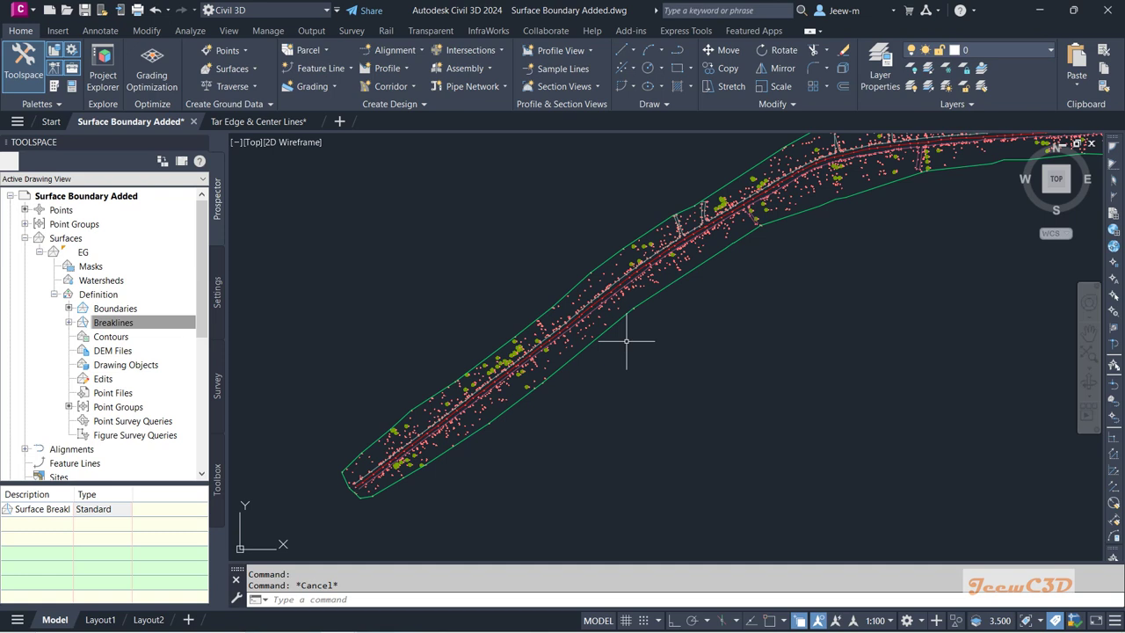
{"action": "left_click", "coordinate": [663, 291]}
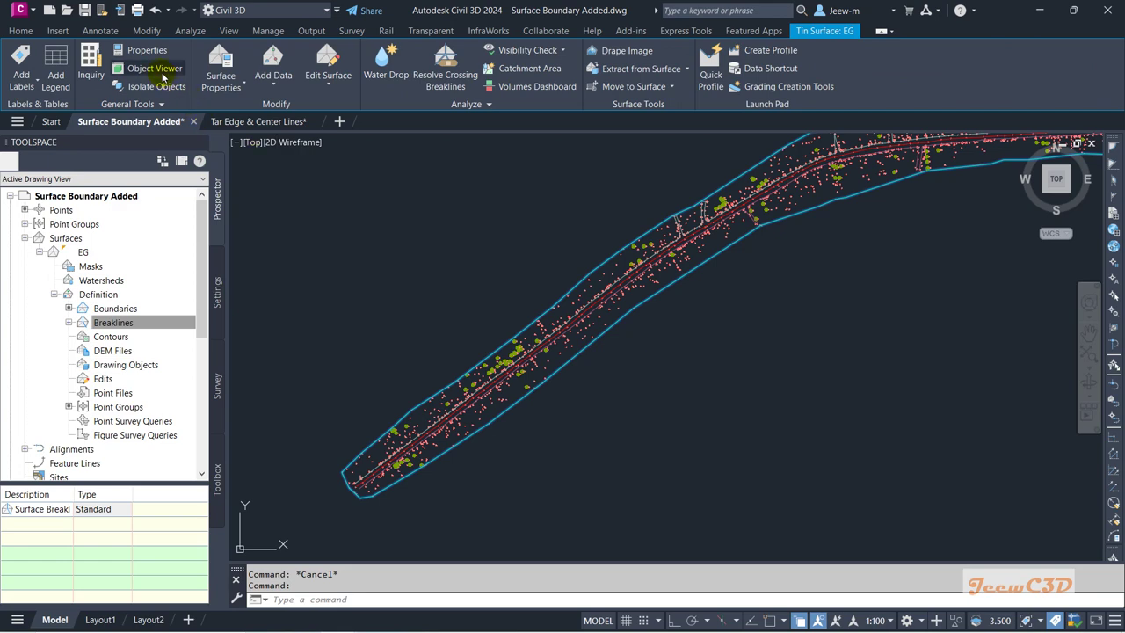
{"action": "right_click", "coordinate": [493, 211]}
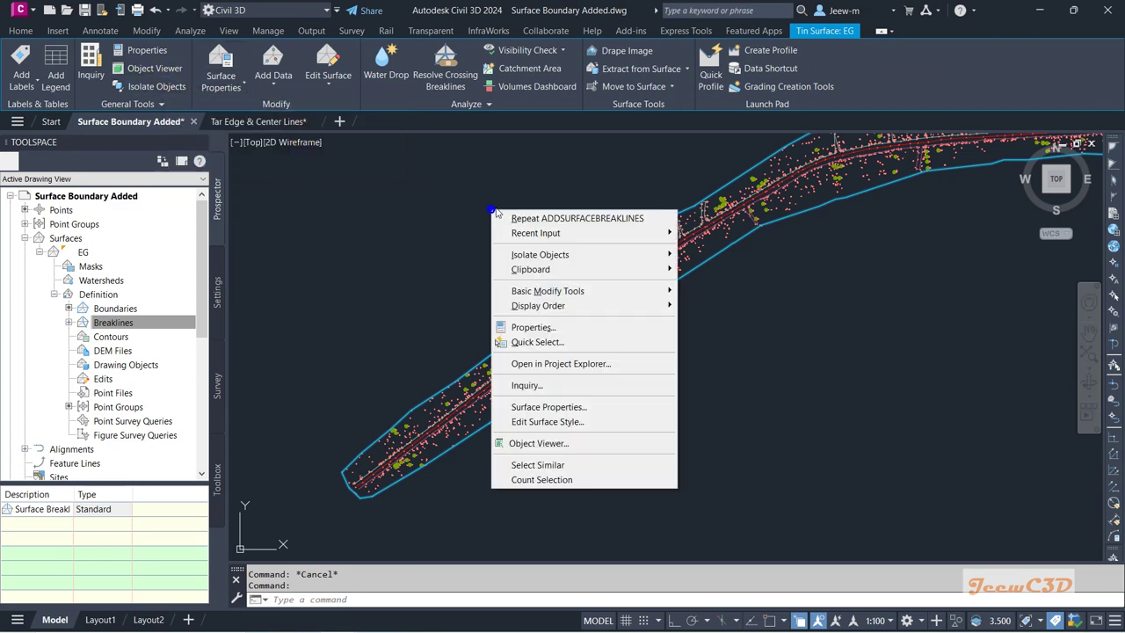
{"action": "left_click", "coordinate": [538, 443]}
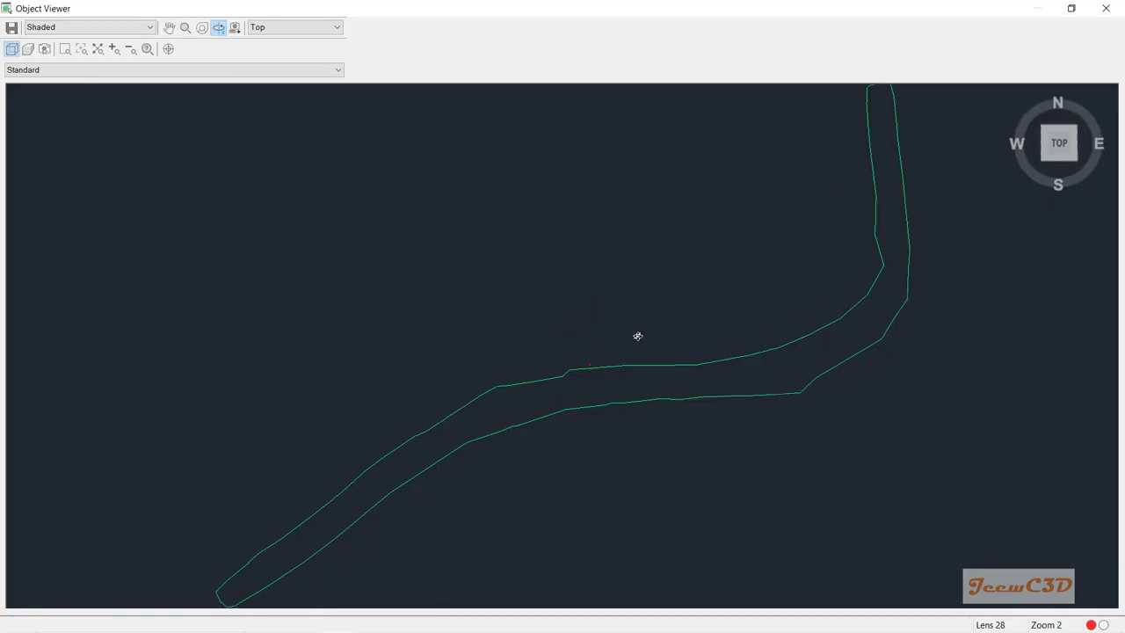
Orbit the shaded EG surface in 3D, then close the viewer and clear the selection.
{"action": "mouse_move", "coordinate": [638, 334]}
{"action": "left_mouse_down"}
{"action": "mouse_move", "coordinate": [588, 364]}
{"action": "mouse_move", "coordinate": [646, 407]}
{"action": "mouse_move", "coordinate": [748, 383]}
{"action": "mouse_move", "coordinate": [735, 269]}
{"action": "mouse_move", "coordinate": [669, 401]}
{"action": "mouse_move", "coordinate": [663, 439]}
{"action": "mouse_move", "coordinate": [650, 435]}
{"action": "mouse_move", "coordinate": [651, 384]}
{"action": "mouse_move", "coordinate": [610, 460]}
{"action": "mouse_move", "coordinate": [620, 470]}
{"action": "mouse_move", "coordinate": [606, 465]}
{"action": "mouse_move", "coordinate": [584, 484]}
{"action": "mouse_move", "coordinate": [645, 478]}
{"action": "mouse_move", "coordinate": [510, 326]}
{"action": "mouse_move", "coordinate": [409, 381]}
{"action": "mouse_move", "coordinate": [515, 377]}
{"action": "mouse_move", "coordinate": [465, 395]}
{"action": "mouse_move", "coordinate": [469, 369]}
{"action": "mouse_move", "coordinate": [455, 379]}
{"action": "left_mouse_up"}
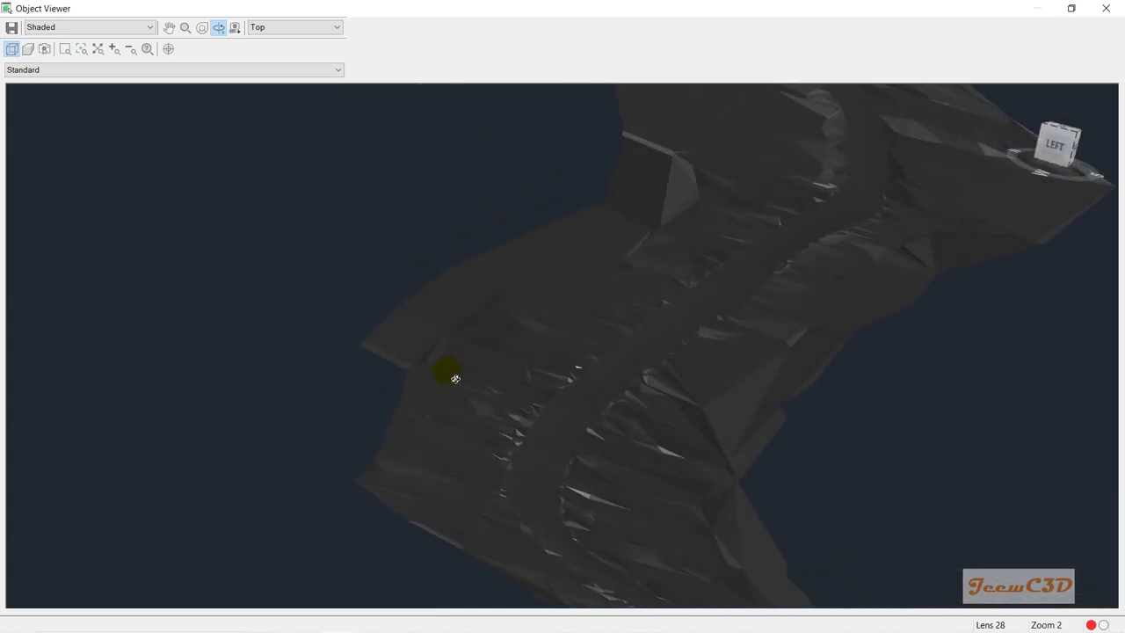
{"action": "left_click_drag", "start_coordinate": [579, 360], "coordinate": [685, 351]}
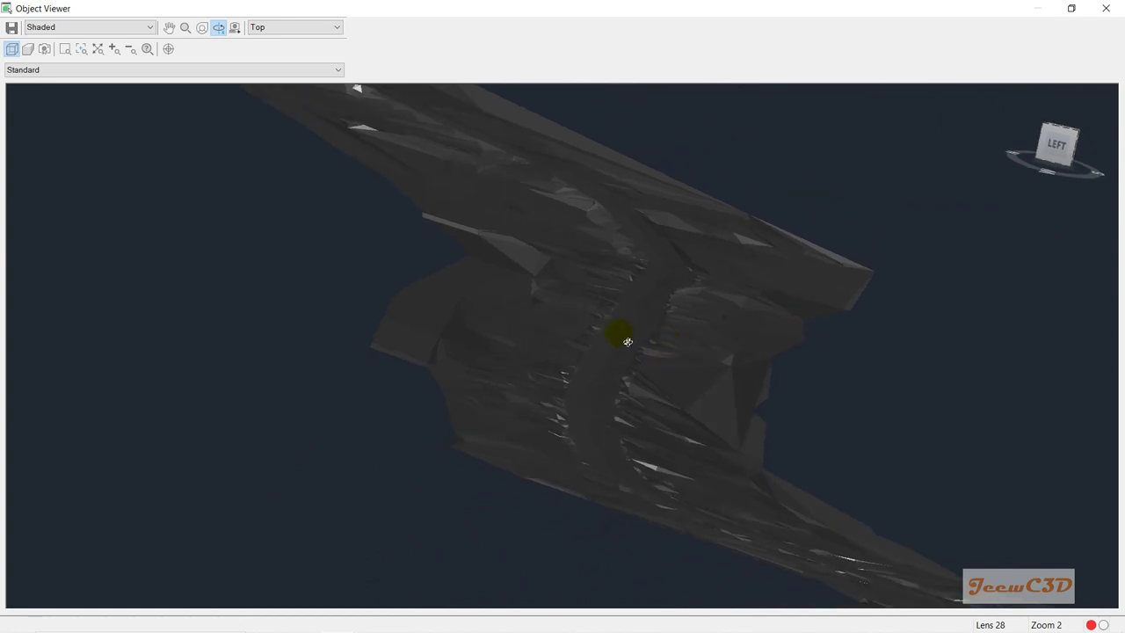
{"action": "mouse_move", "coordinate": [628, 341]}
{"action": "left_mouse_down"}
{"action": "mouse_move", "coordinate": [553, 351]}
{"action": "mouse_move", "coordinate": [668, 324]}
{"action": "mouse_move", "coordinate": [662, 341]}
{"action": "mouse_move", "coordinate": [598, 329]}
{"action": "mouse_move", "coordinate": [595, 308]}
{"action": "mouse_move", "coordinate": [633, 287]}
{"action": "left_mouse_up"}
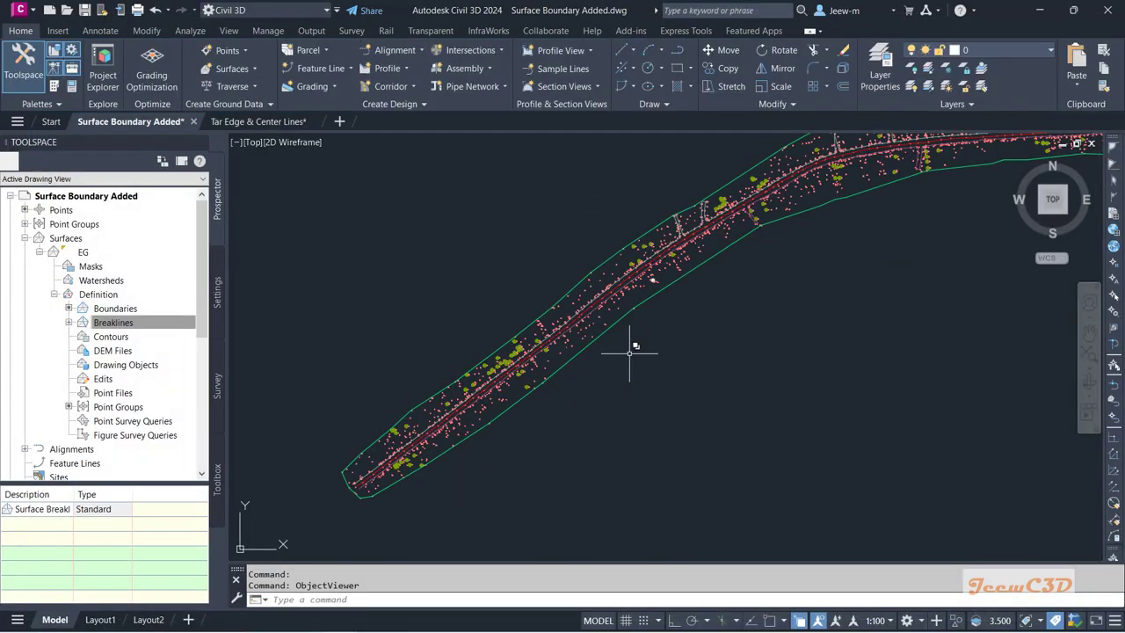
{"action": "scroll", "coordinate": [629, 351], "scroll_direction": "down", "scroll_amount": 5}
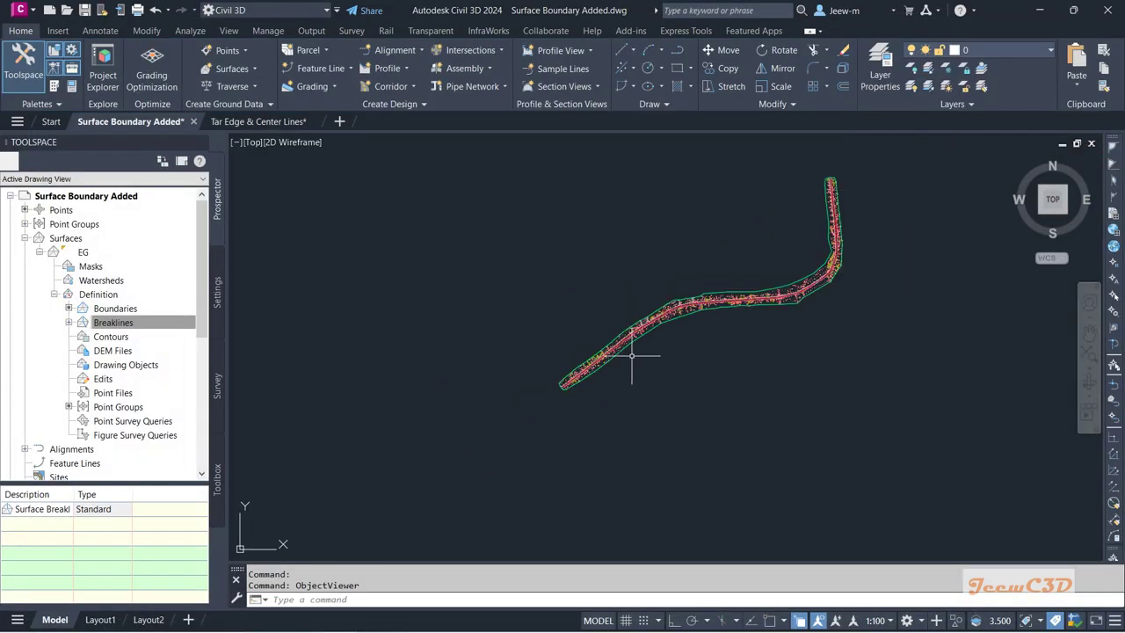
{"action": "key", "text": "Escape"}
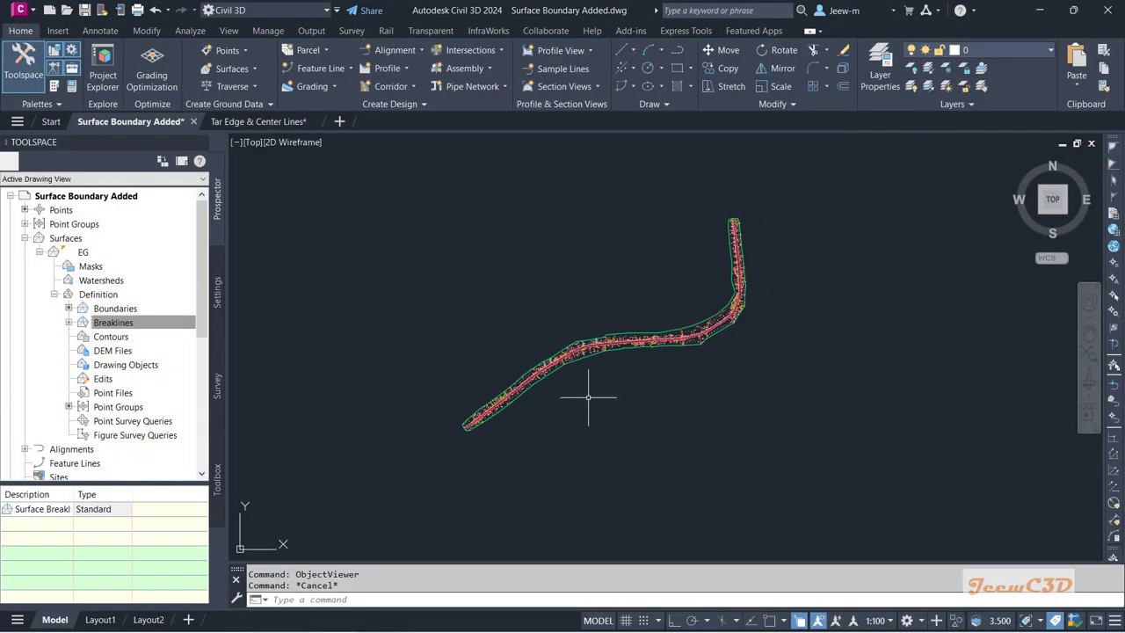